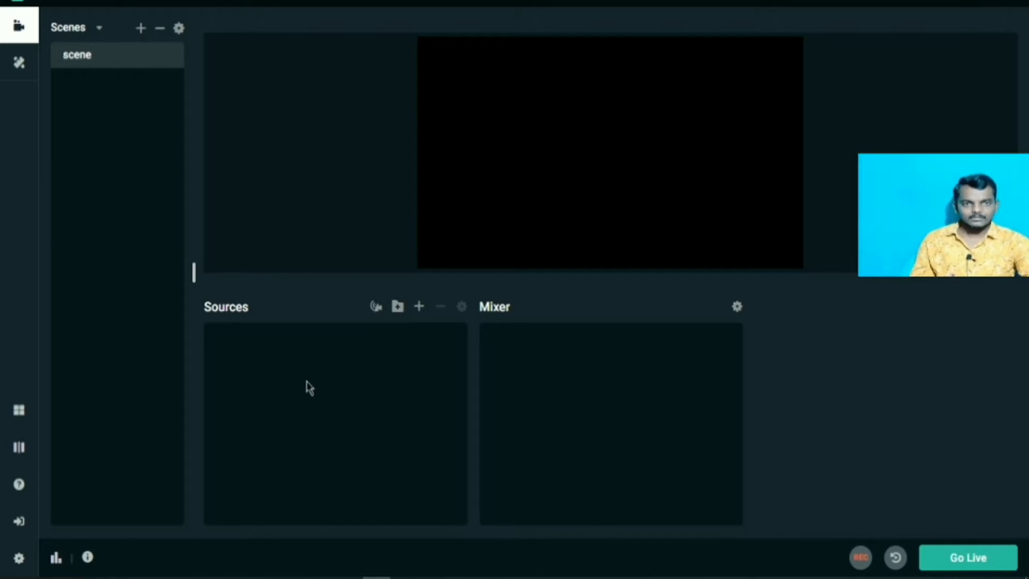
- Add a Video Capture Device source to the scene with Iriun Webcam as its device
left_click(421, 310)
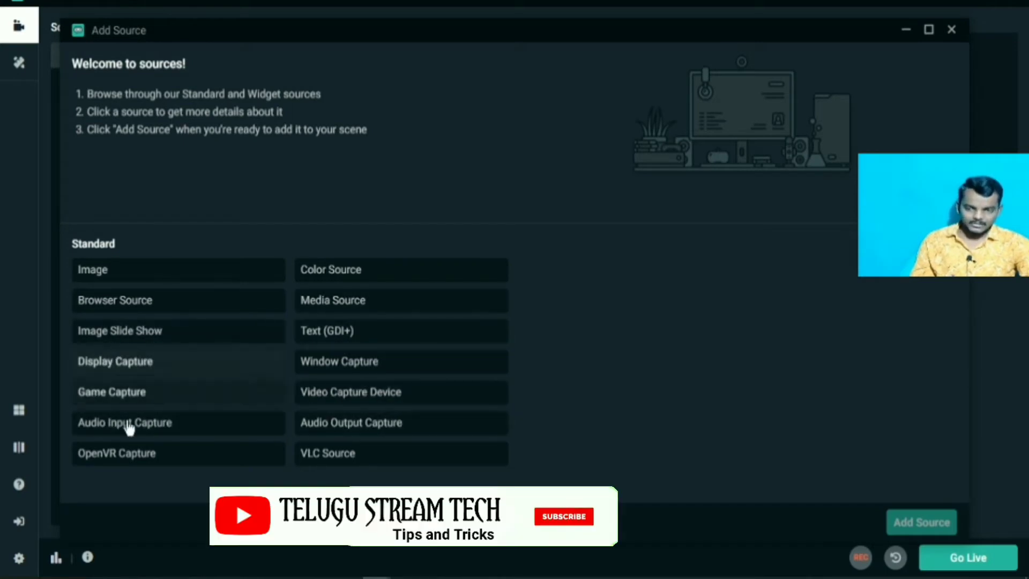
left_click(368, 401)
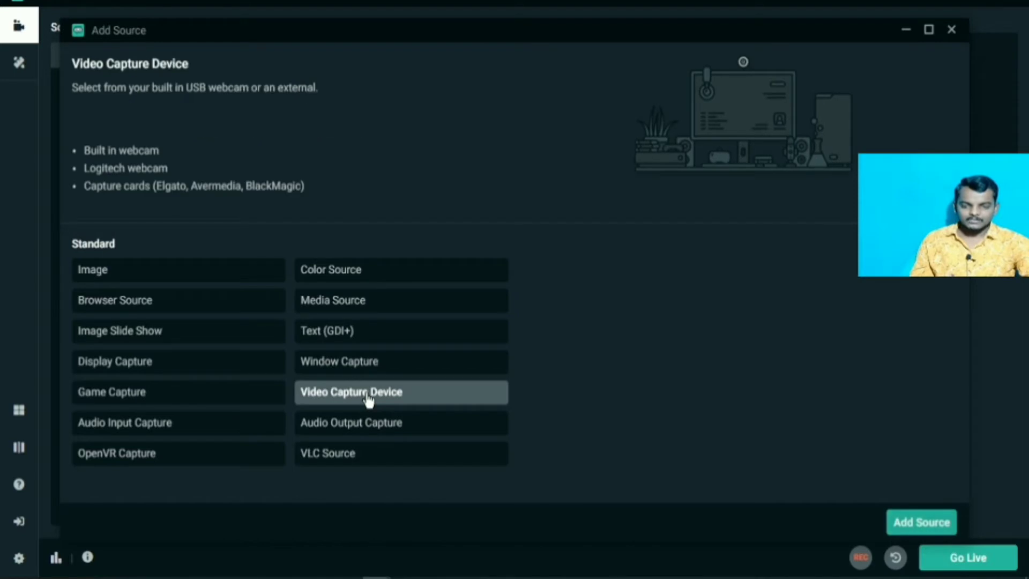
left_click(931, 523)
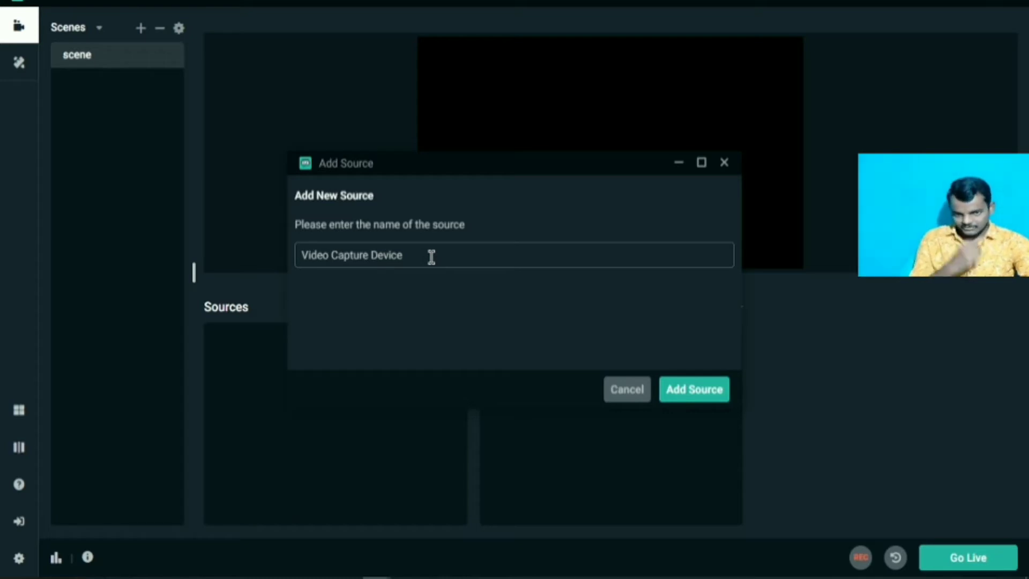
left_click(668, 391)
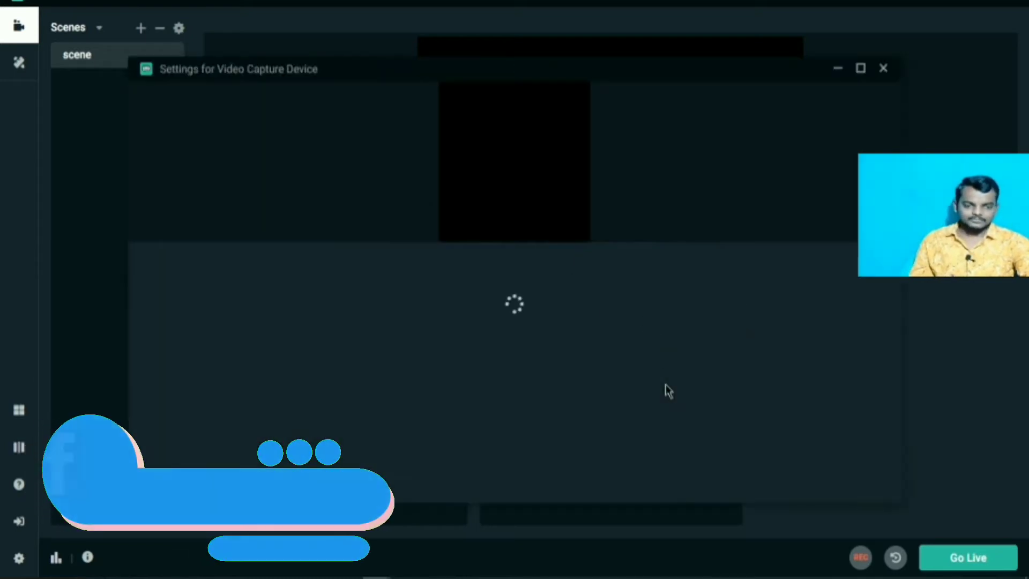
left_click(579, 275)
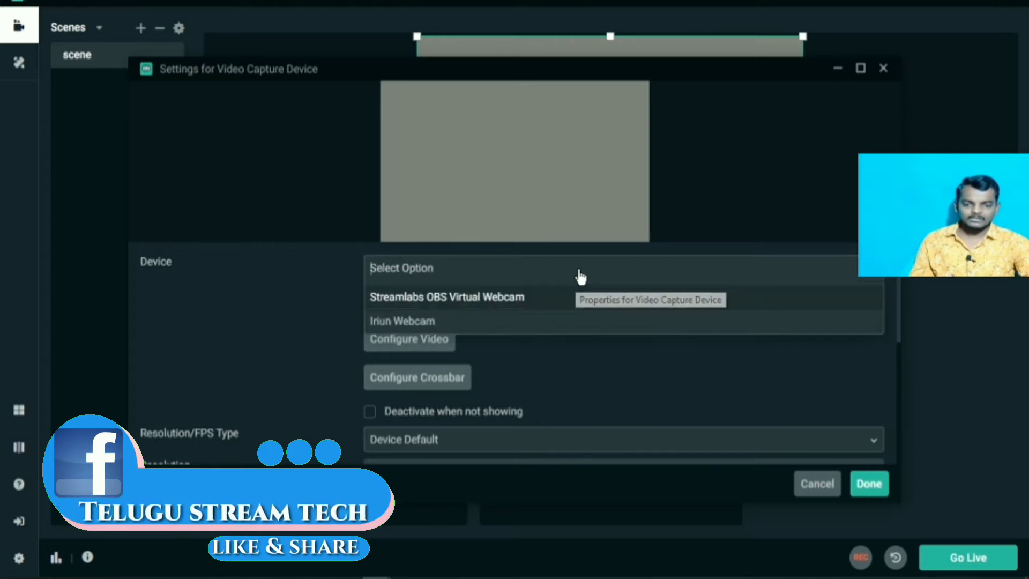
left_click(551, 321)
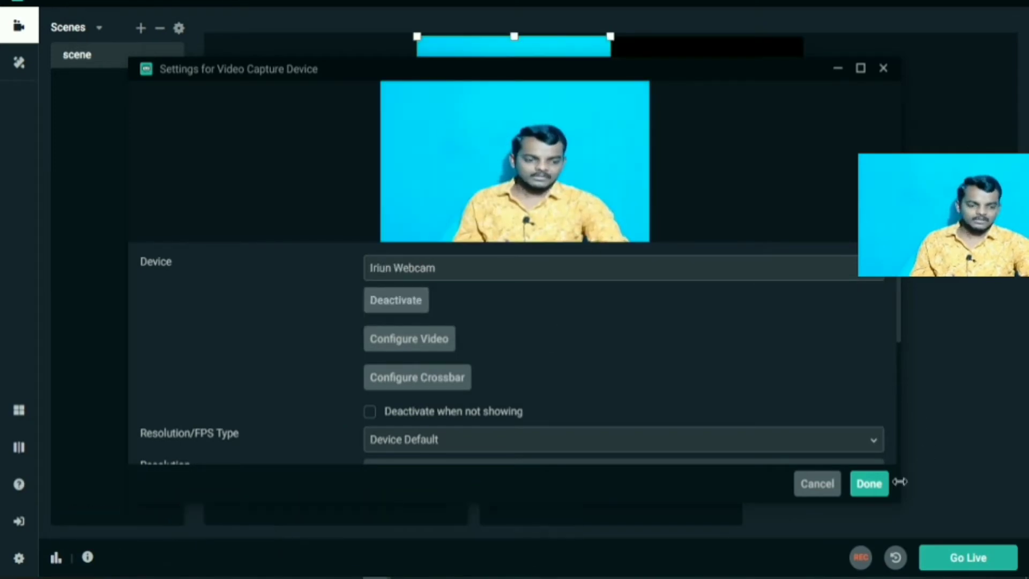
left_click(869, 484)
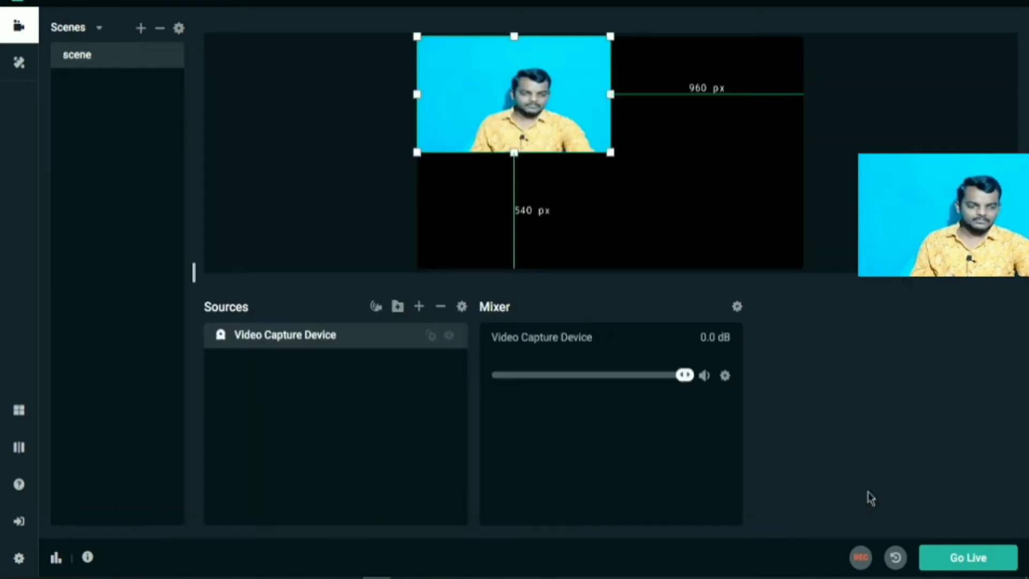
- Stretch the webcam source to fill the whole screen and deselect it
right_click(508, 105)
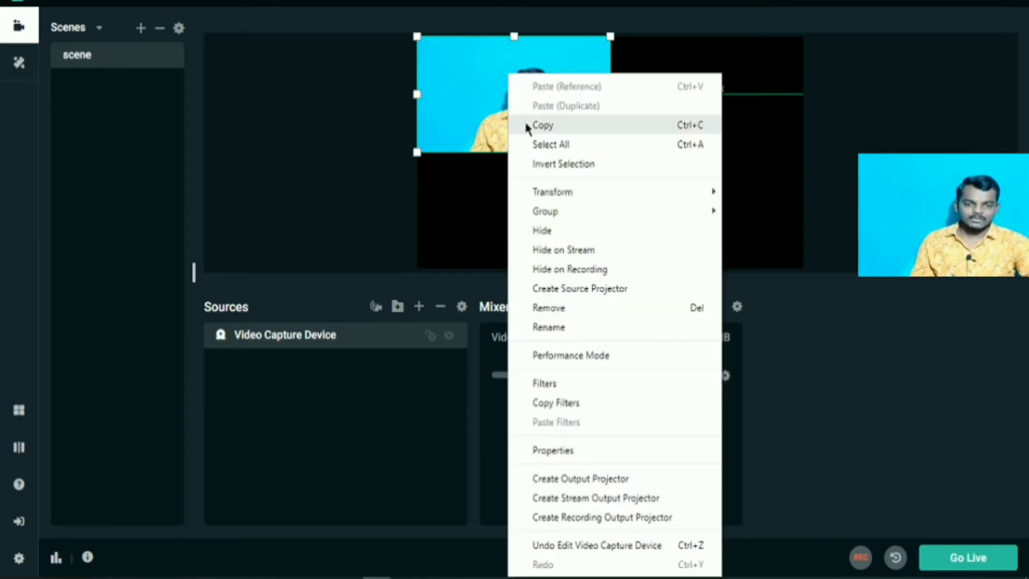
mouse_move(550, 193)
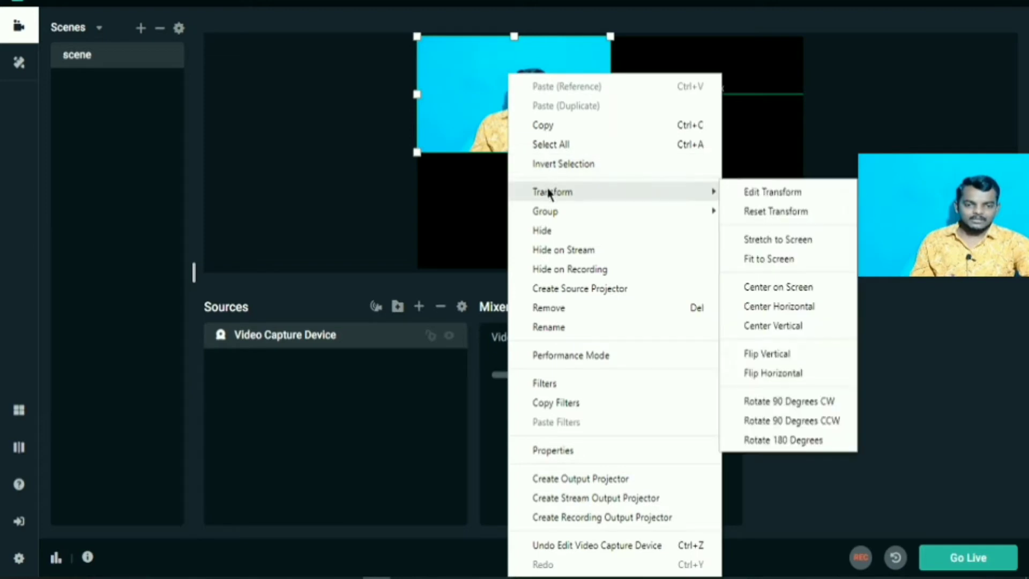
left_click(766, 238)
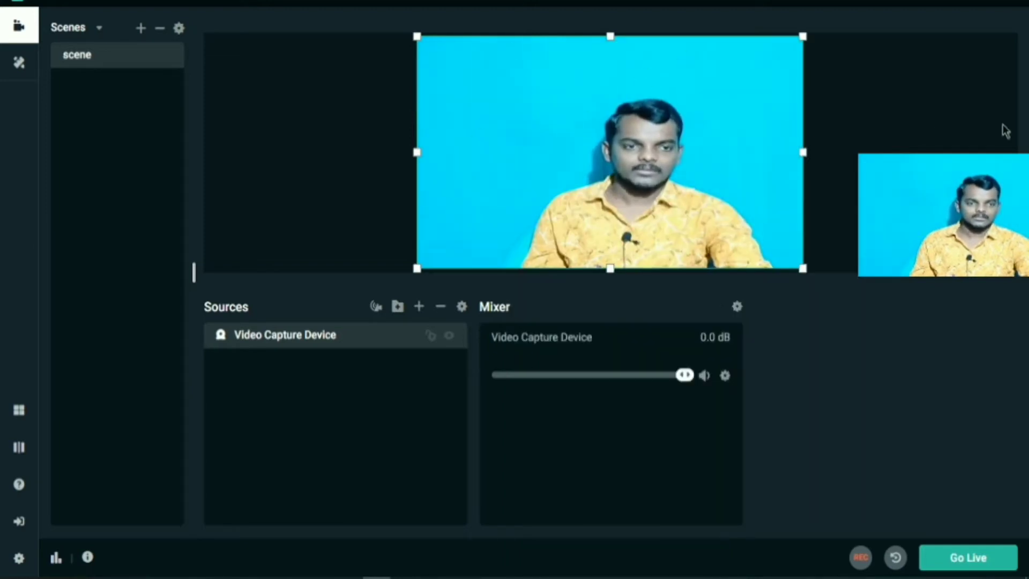
left_click(1005, 132)
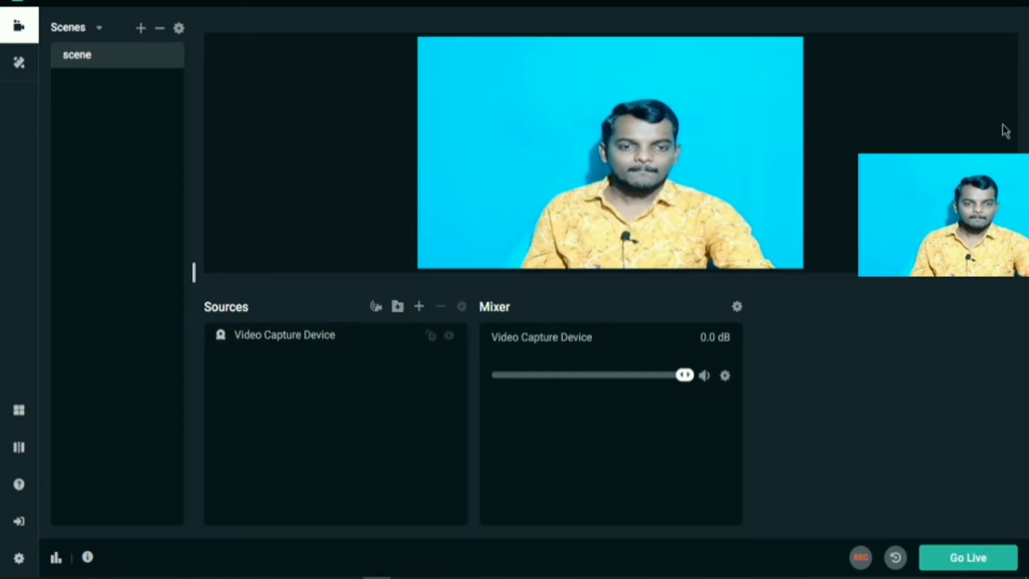
- Add an Image source that uses the logo file IMG_20200614_200257 from the My channel folder
left_click(419, 310)
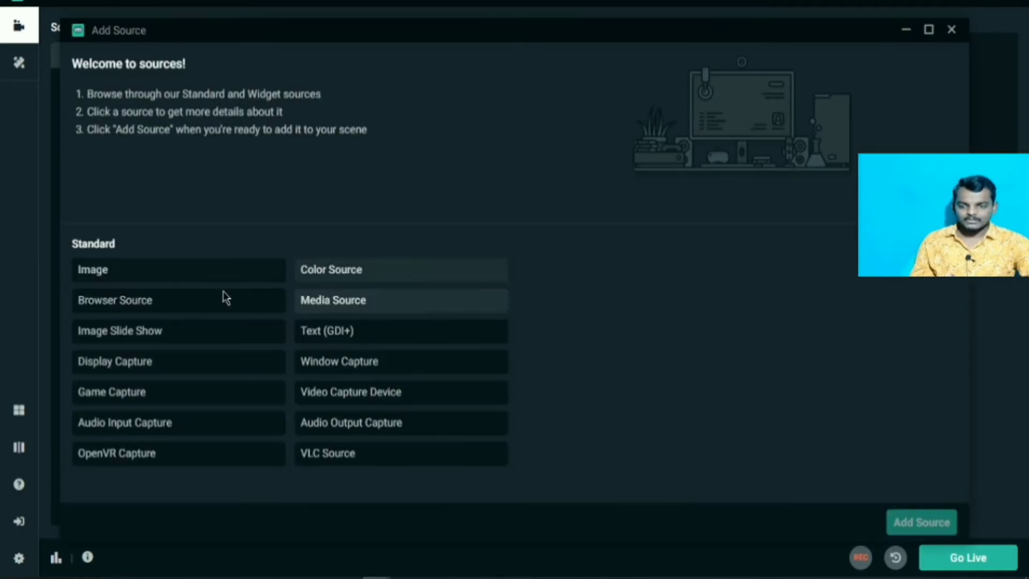
left_click(159, 274)
left_click(902, 523)
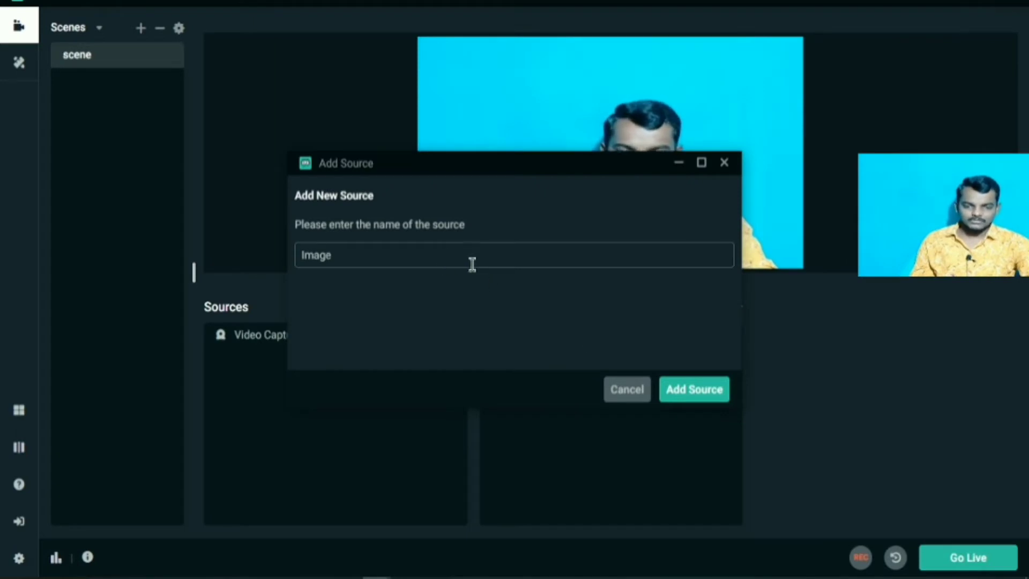
left_click(672, 394)
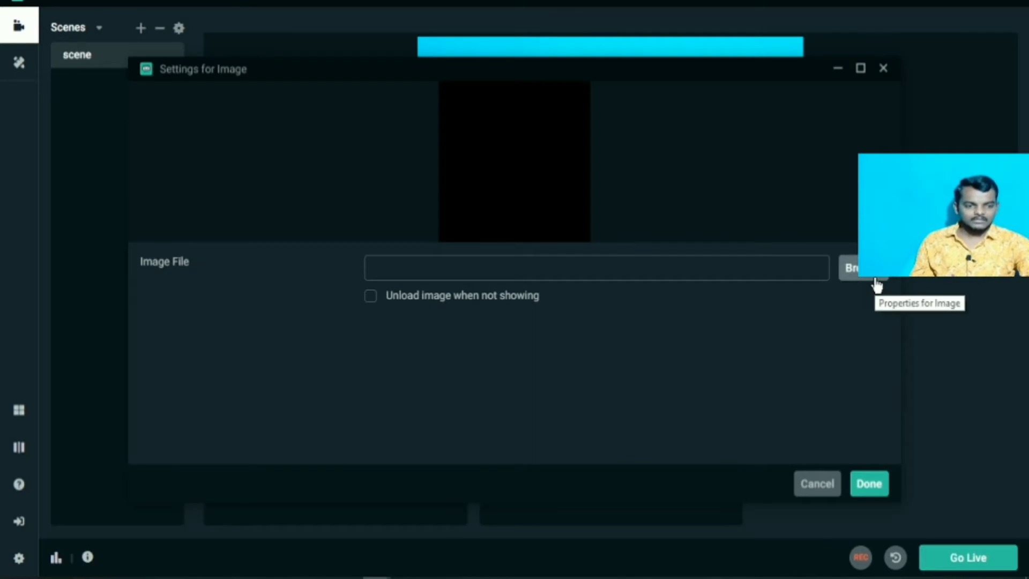
left_click(865, 277)
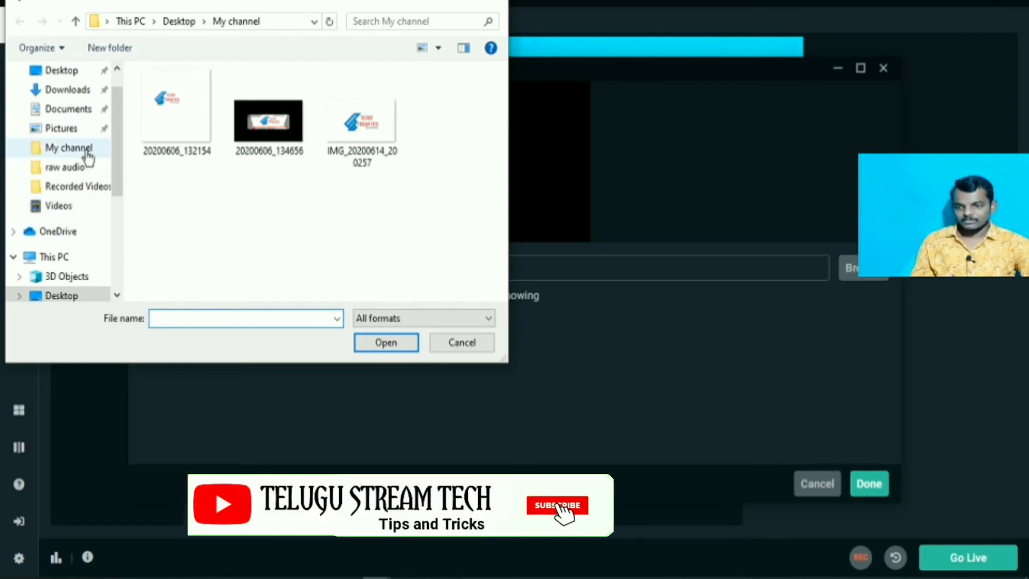
left_click(375, 143)
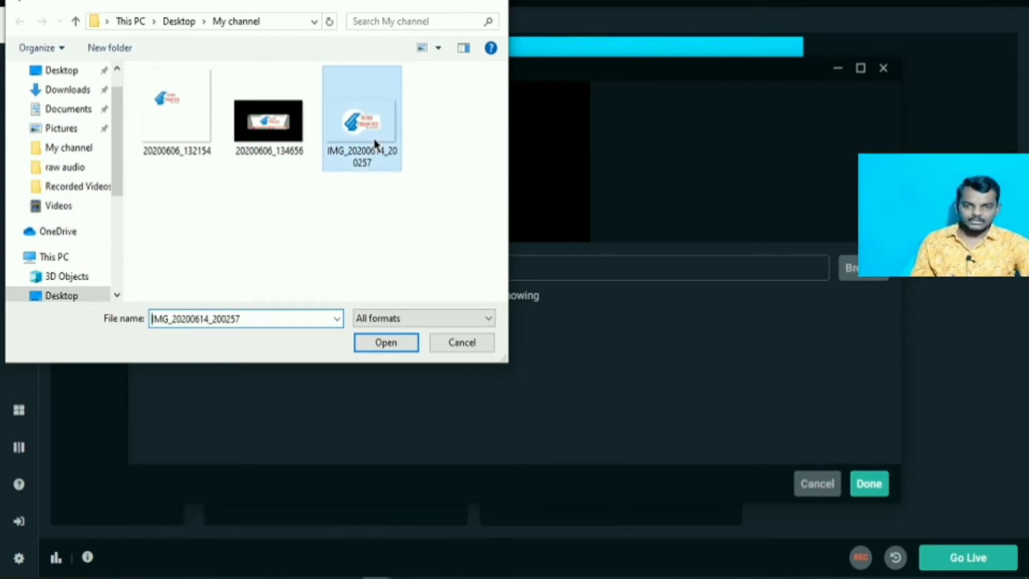
left_click(386, 344)
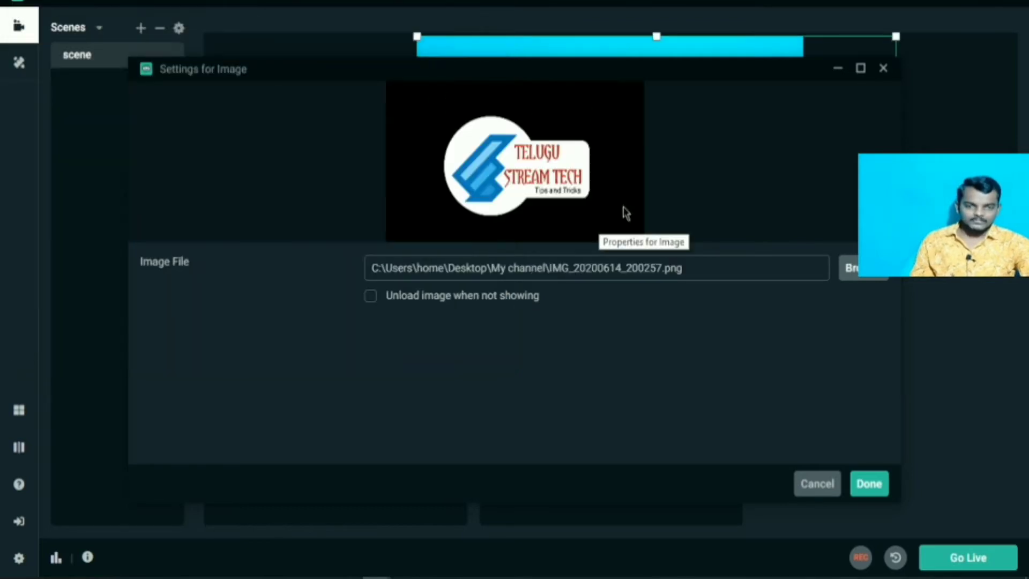
left_click(872, 487)
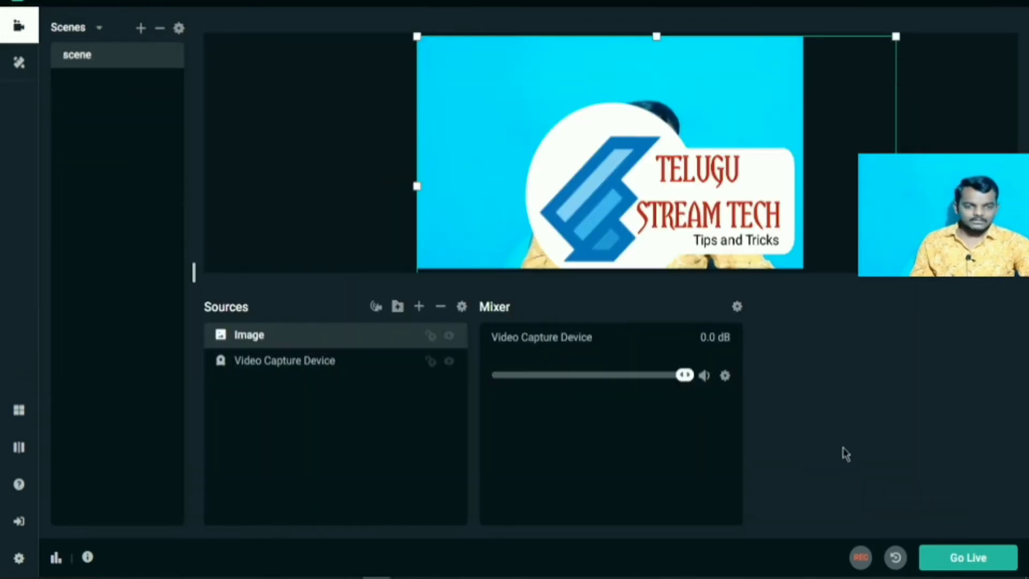
- Shrink the logo image to about one seventh of the canvas width and place it in the canvas's upper-right corner
mouse_move(616, 125)
left_mouse_down()
mouse_move(571, 88)
mouse_move(620, 139)
left_mouse_up()
left_click_drag(841, 171, 592, 120)
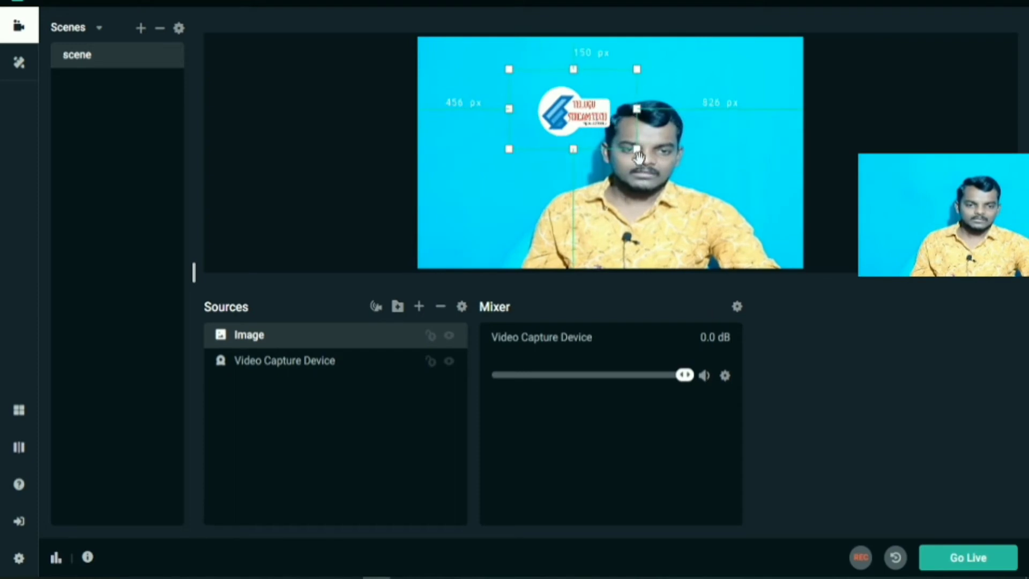
left_click_drag(637, 149, 627, 143)
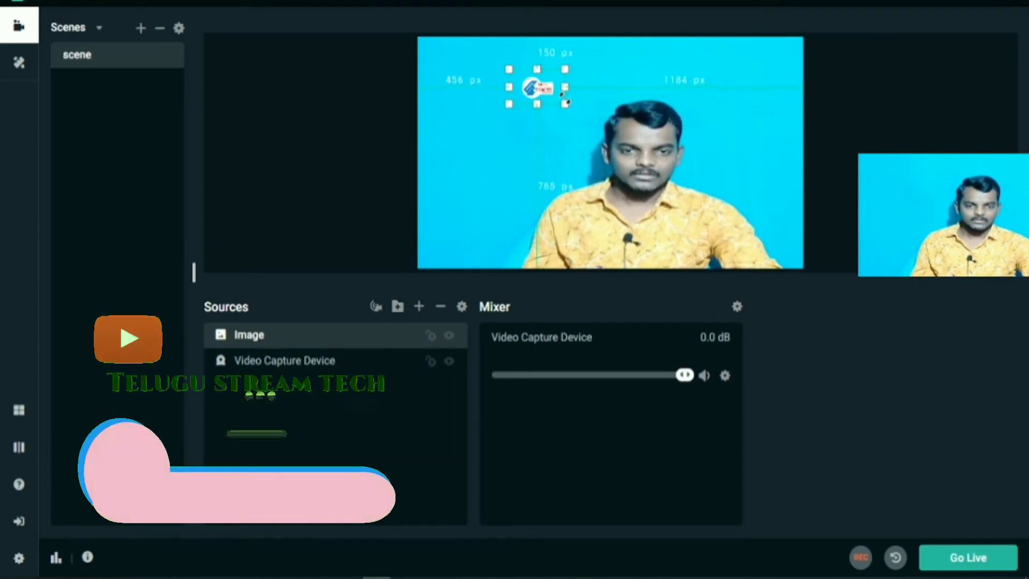
left_click_drag(558, 88, 790, 48)
left_click(846, 94)
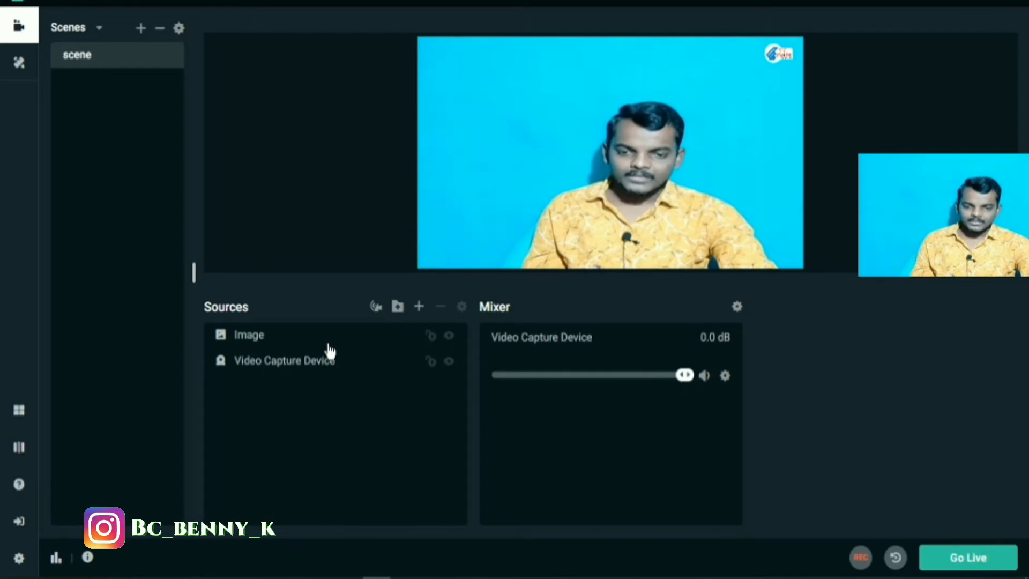
- Add an Audio Input Capture source named mic using Microphone (Realtek(R) Audio) and set its mixer volume to -3.6 dB
left_click(419, 307)
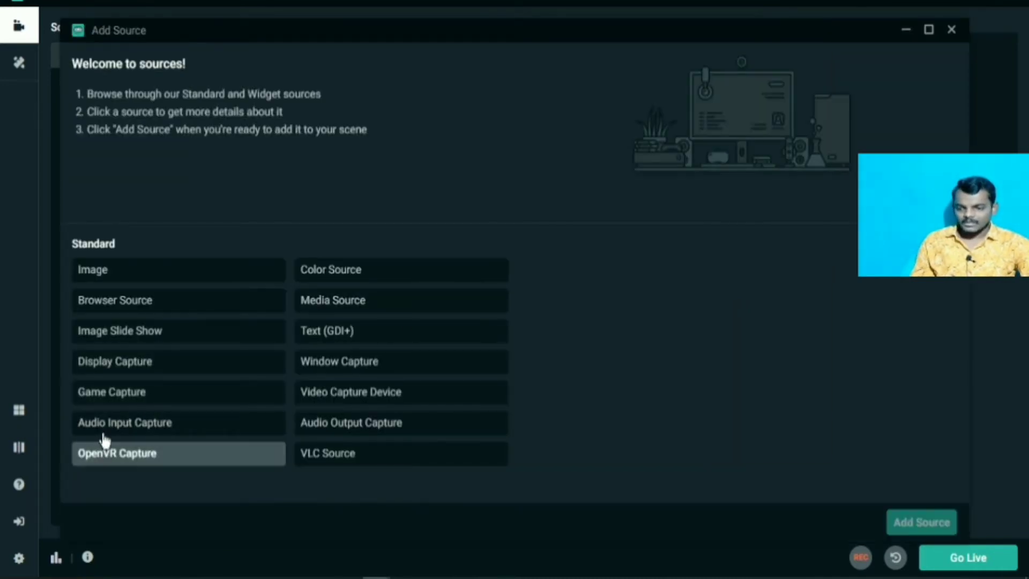
left_click(105, 428)
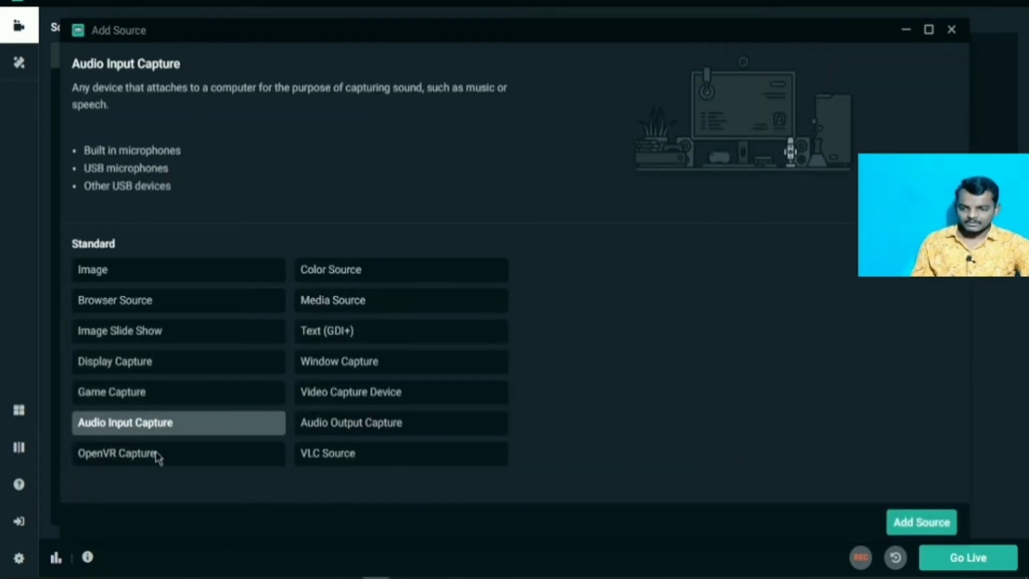
left_click(900, 525)
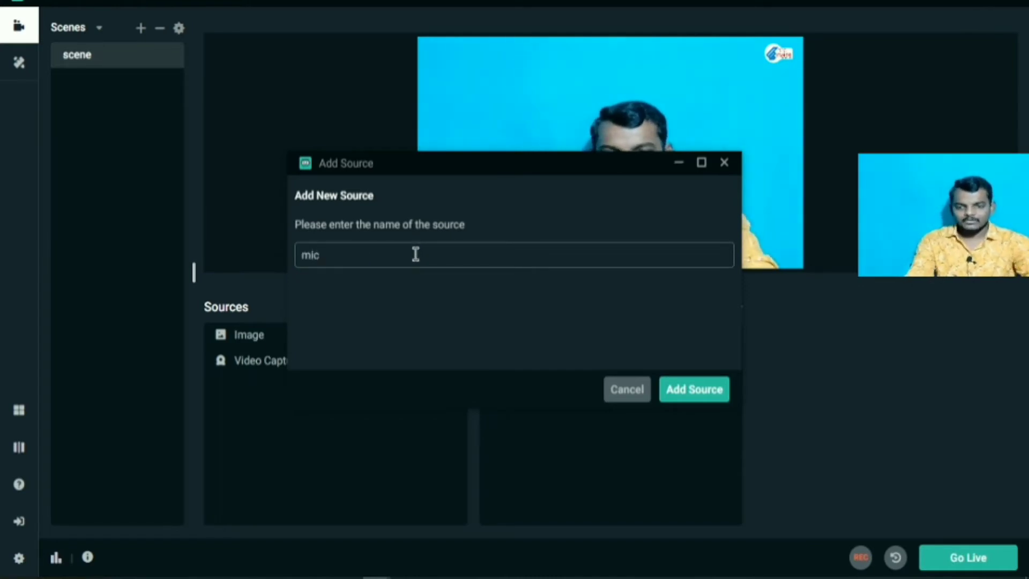
left_click(690, 388)
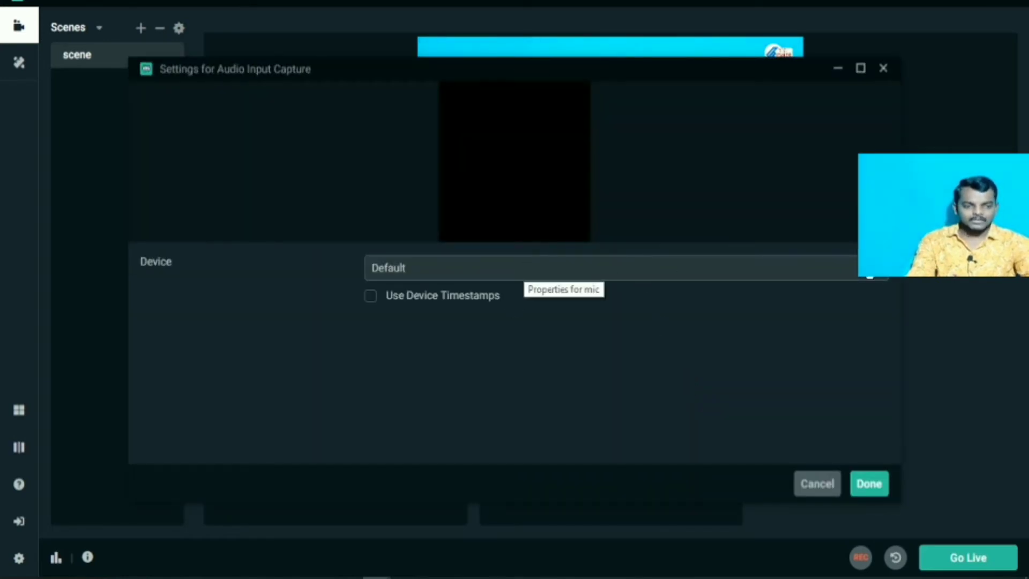
left_click(868, 268)
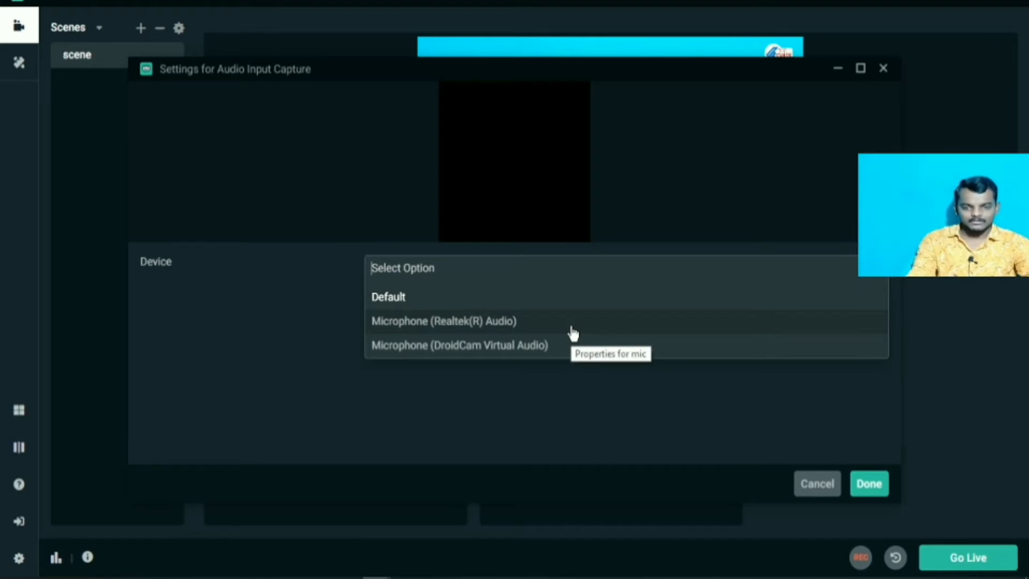
left_click(532, 322)
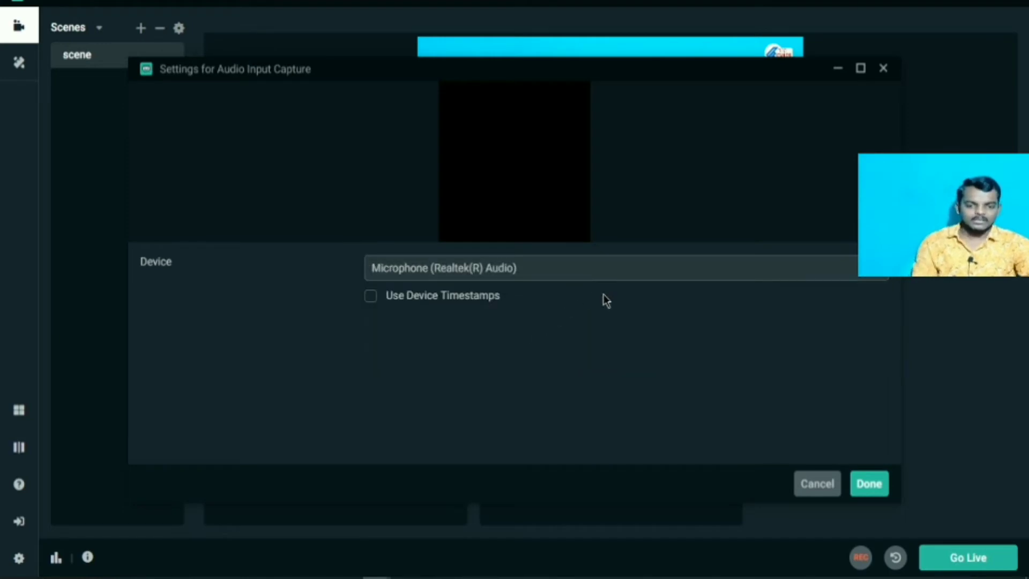
left_click(869, 483)
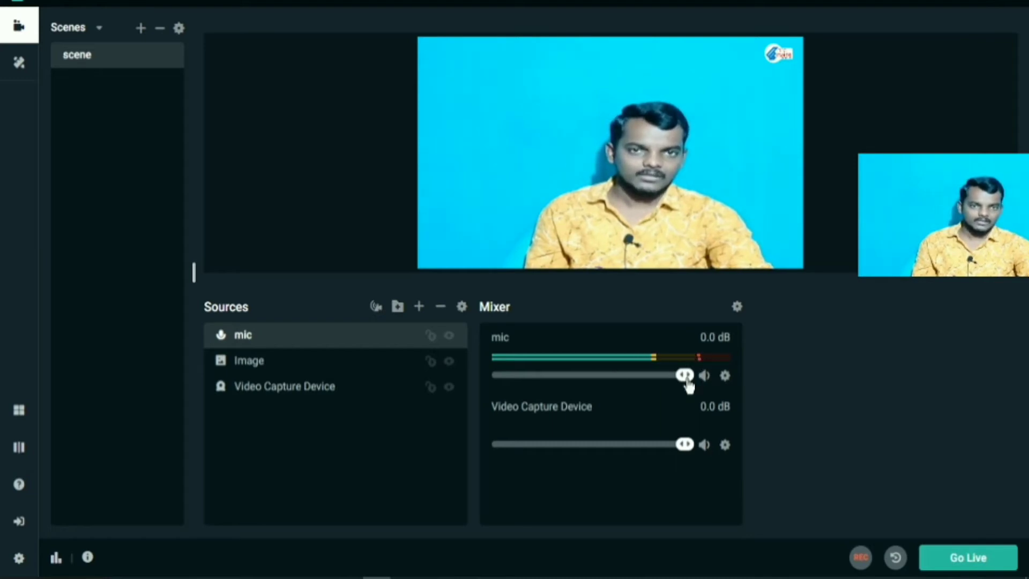
left_click_drag(688, 379, 666, 384)
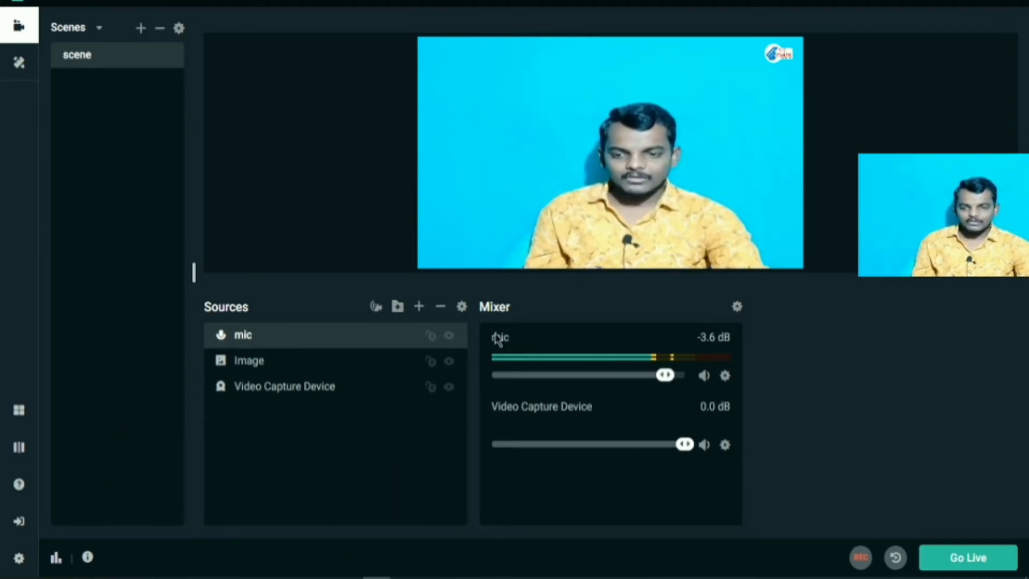
- Add a Media Source that plays the local video file 20200615_072955 from the My channel folder
left_click(418, 307)
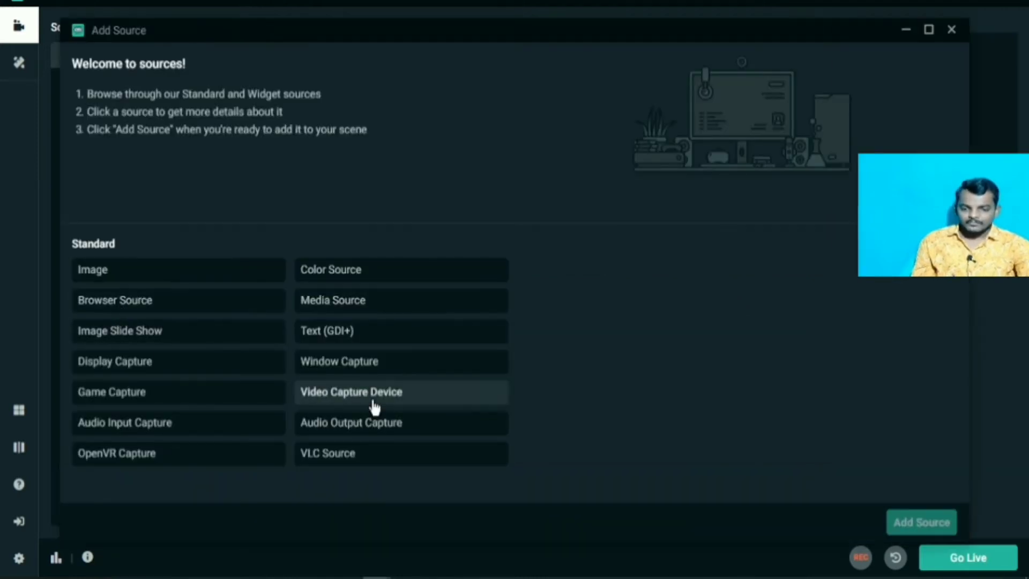
left_click(300, 310)
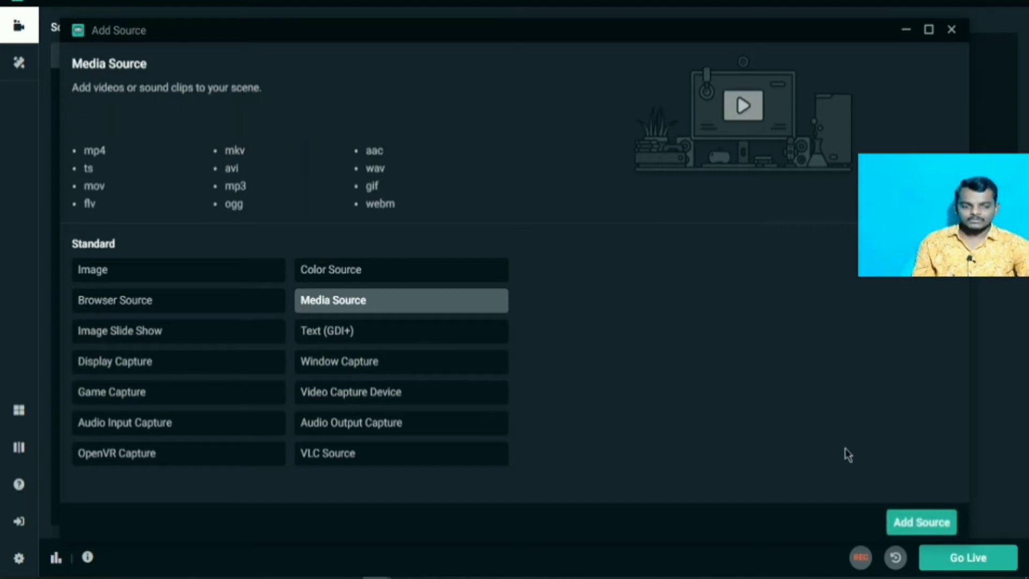
left_click(921, 522)
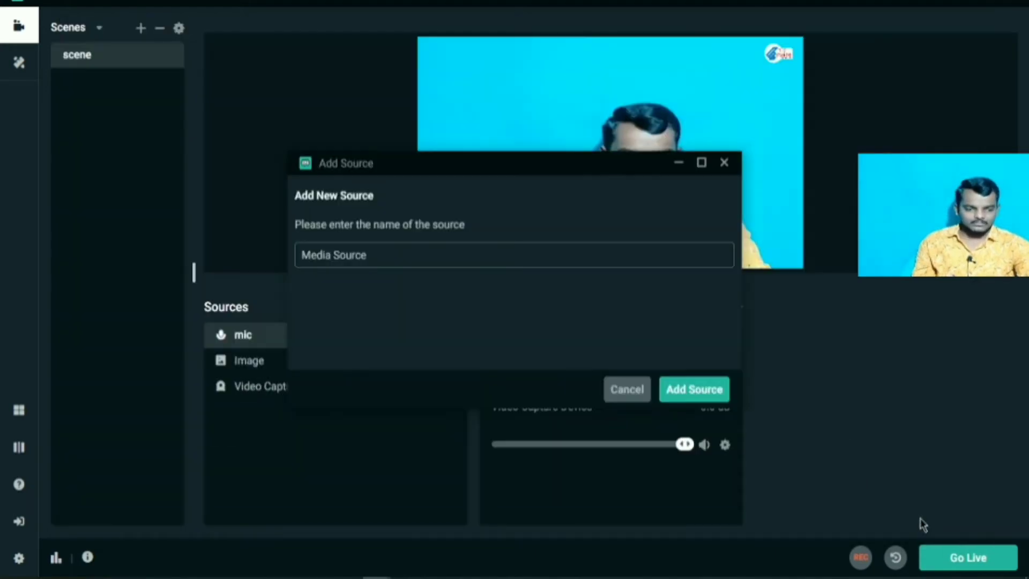
left_click(681, 397)
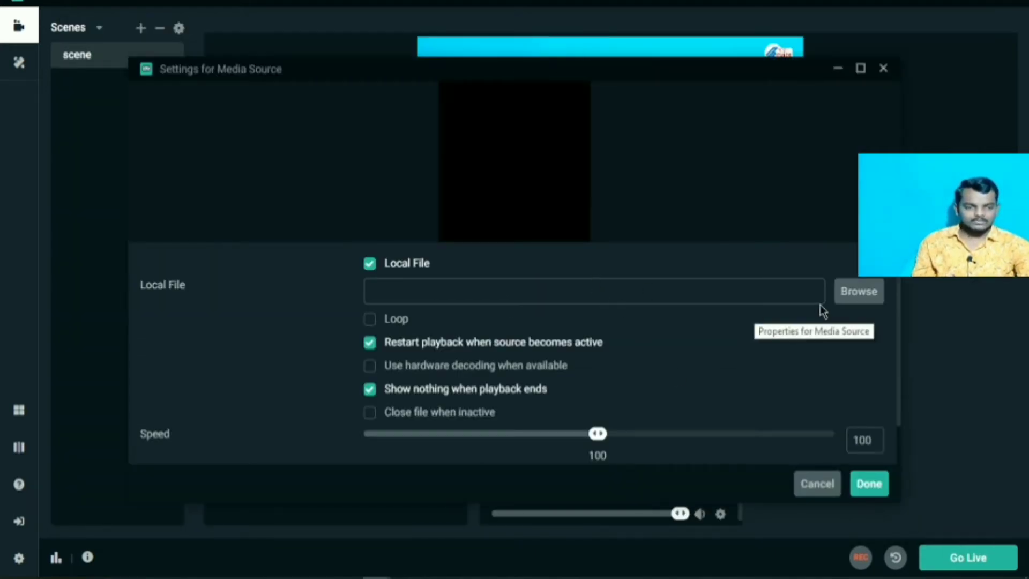
left_click(853, 294)
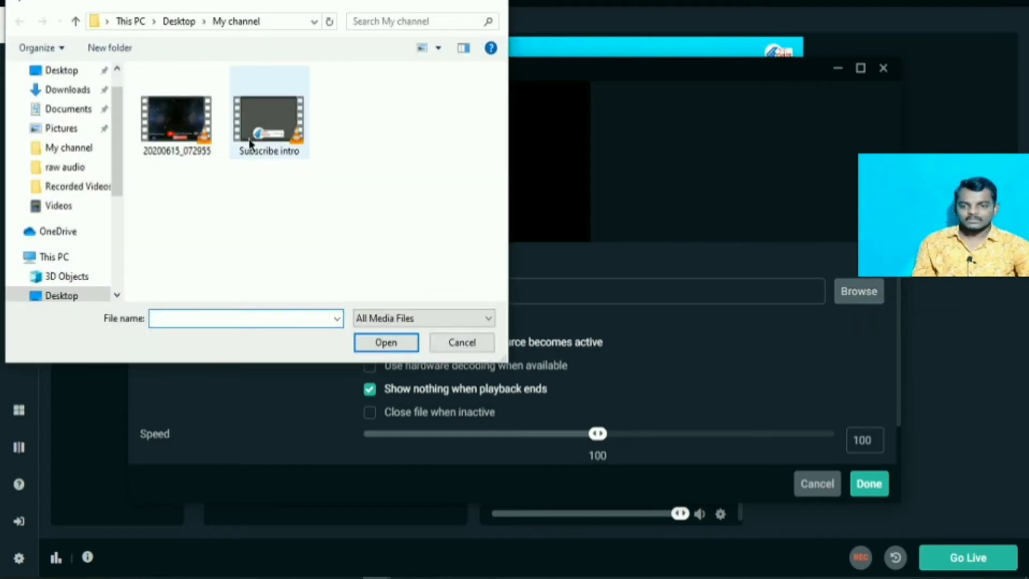
left_click(193, 129)
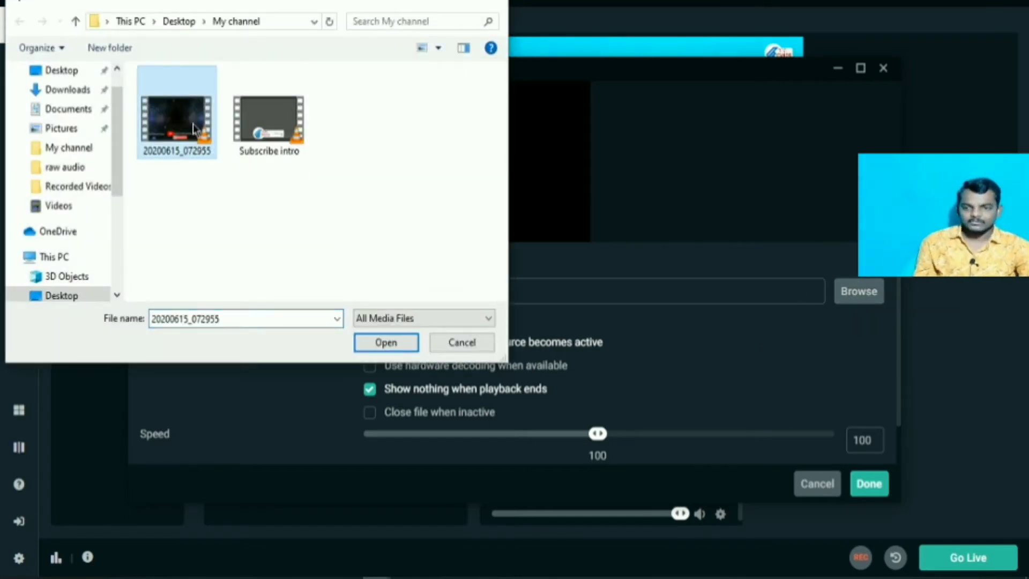
left_click(386, 343)
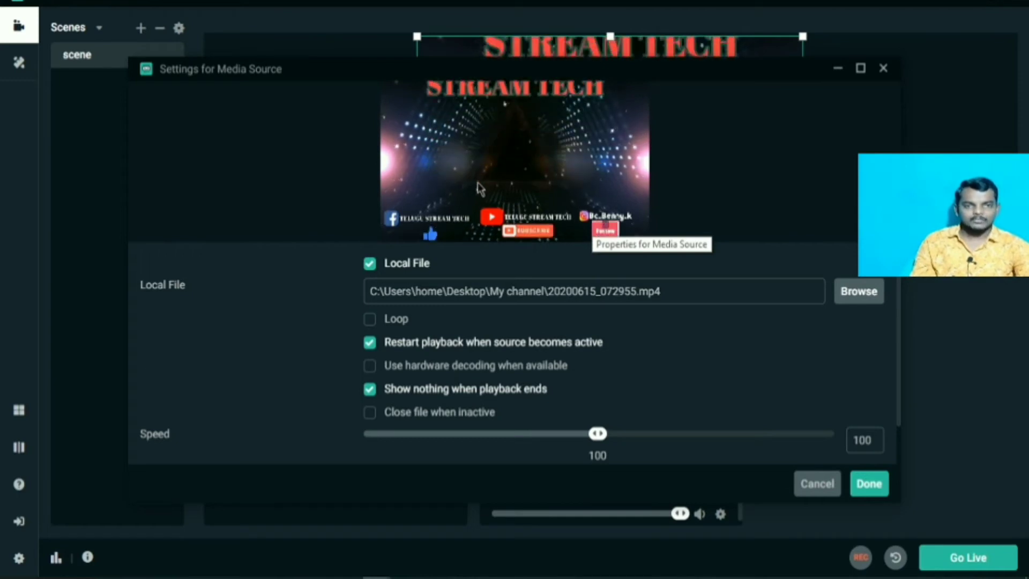
- Turn on Loop for the Media Source, finish its settings and deselect it on the canvas
left_click(370, 319)
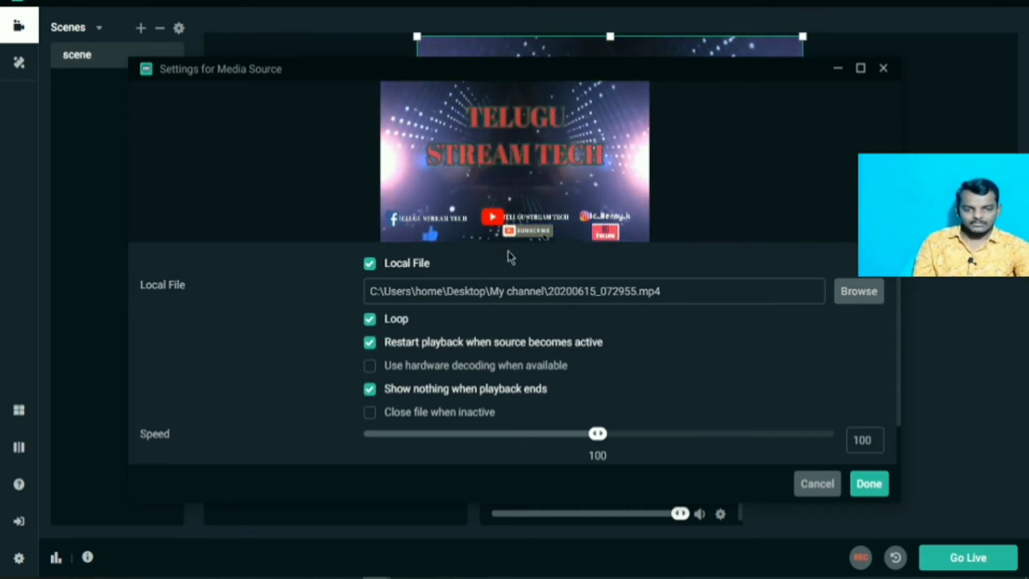
left_click(869, 484)
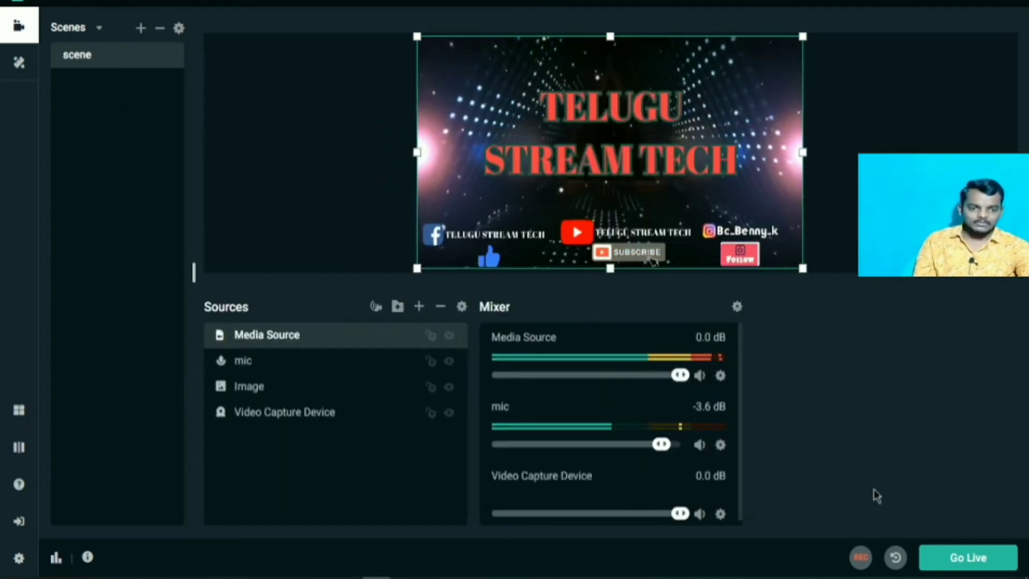
left_click(930, 142)
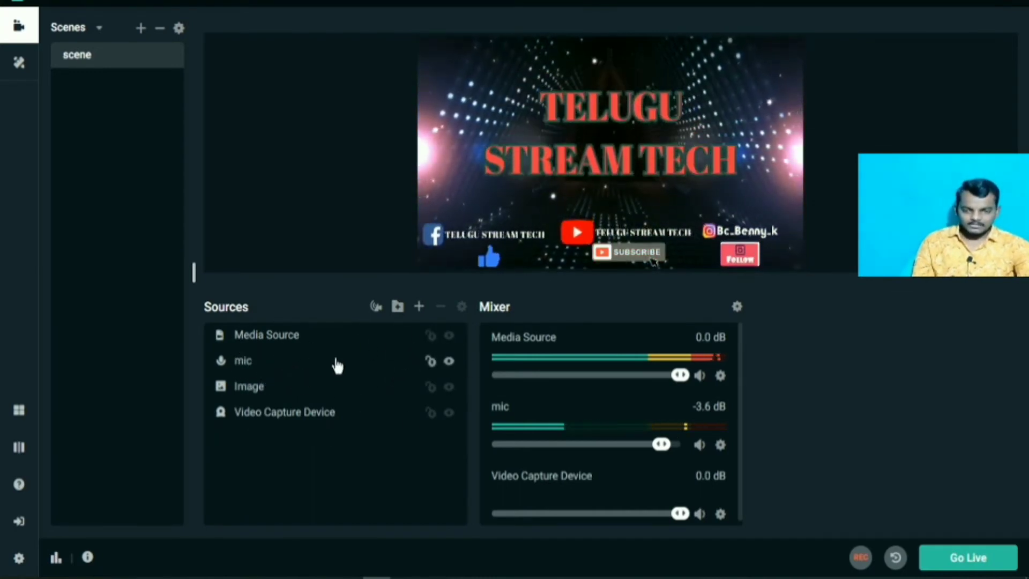
- Lock all four sources: Media Source, mic, Image and Video Capture Device
left_click(428, 339)
left_click(429, 337)
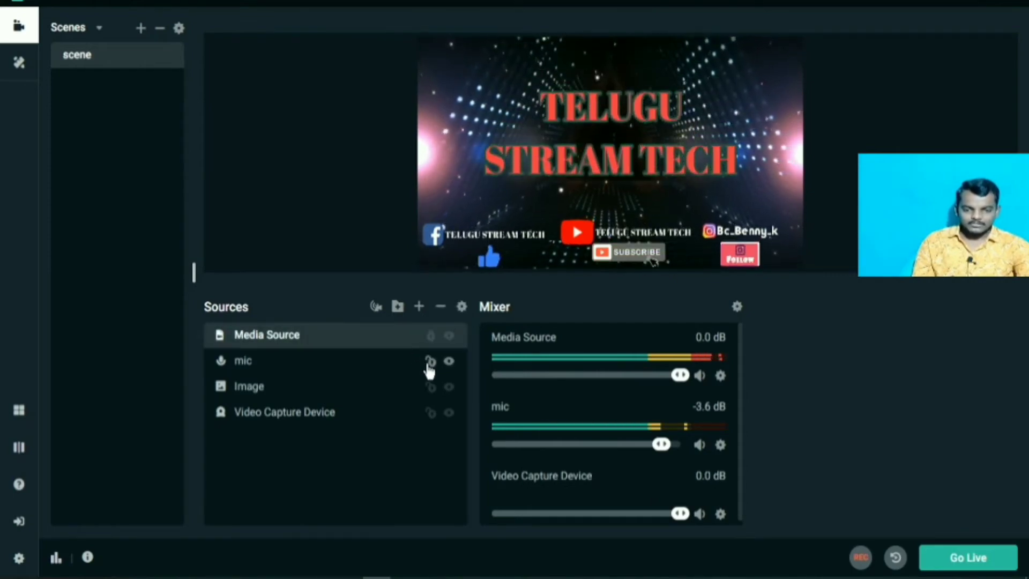
left_click(430, 361)
left_click(431, 387)
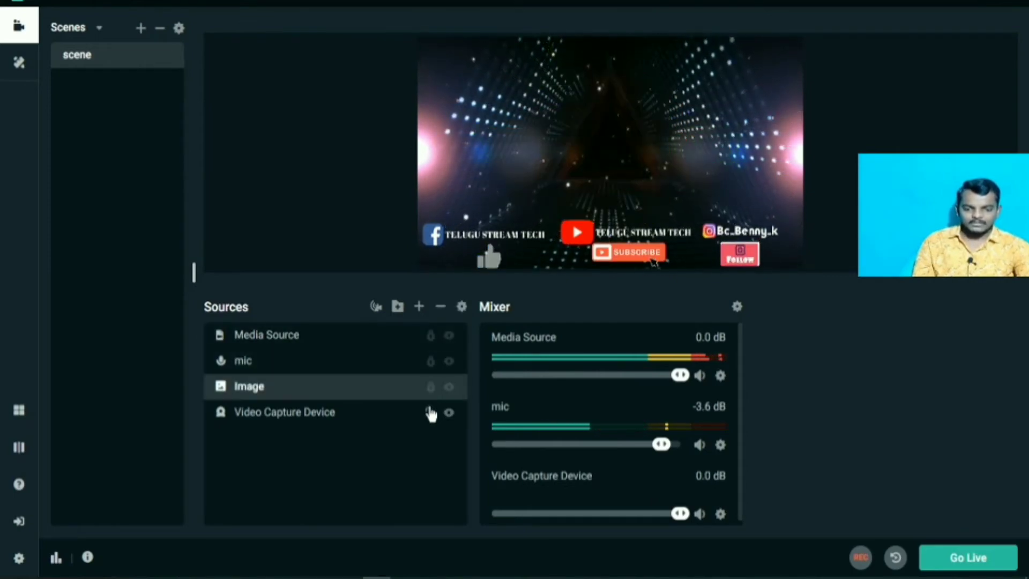
left_click(431, 413)
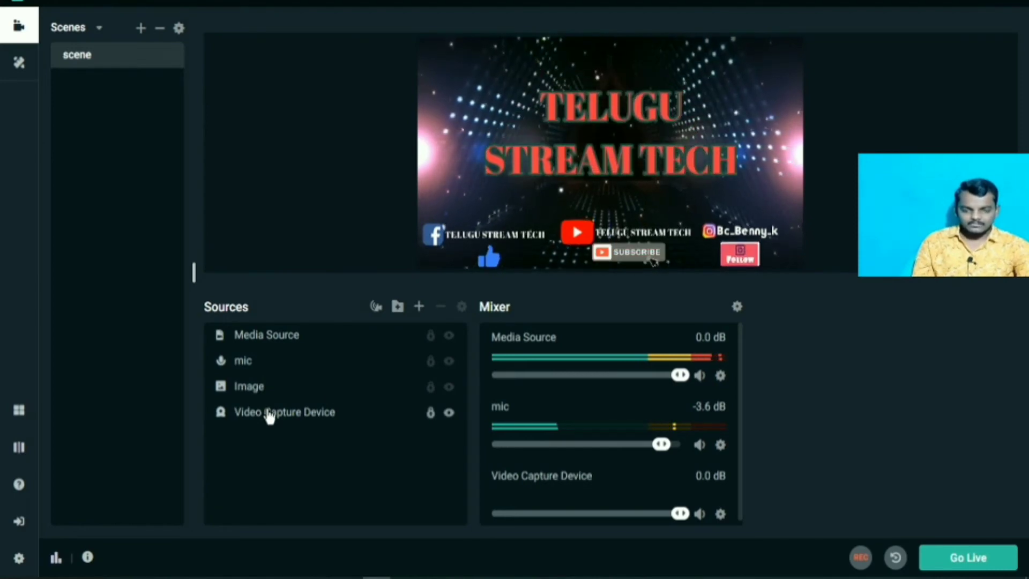
- Unlock the Video Capture Device source and move it above Media Source in the source order
left_click(431, 413)
left_click(356, 423)
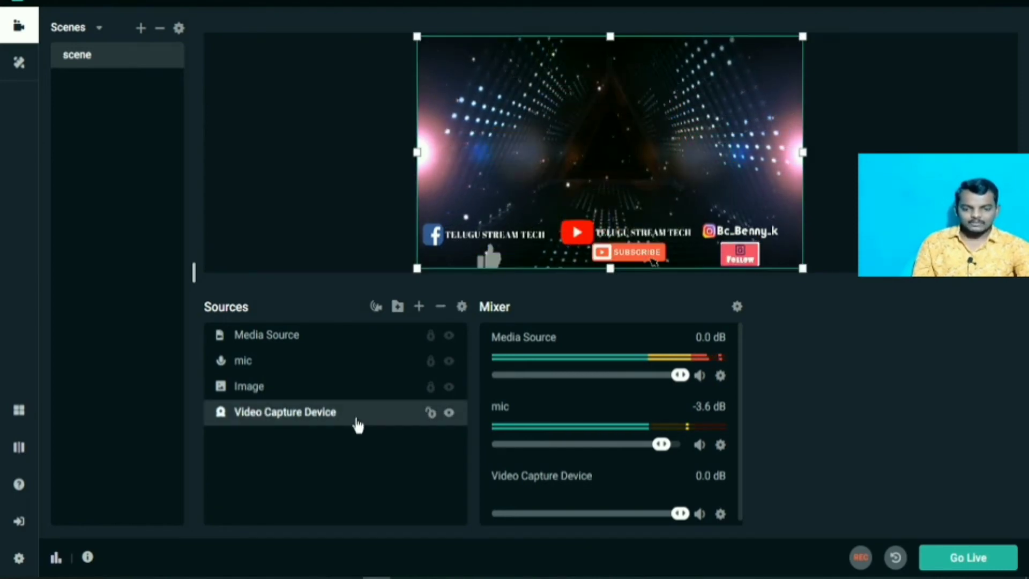
left_click_drag(356, 353, 353, 332)
- Shrink the webcam to about 15% of the canvas width in the canvas's upper-right corner and hide it
left_click_drag(418, 267, 764, 63)
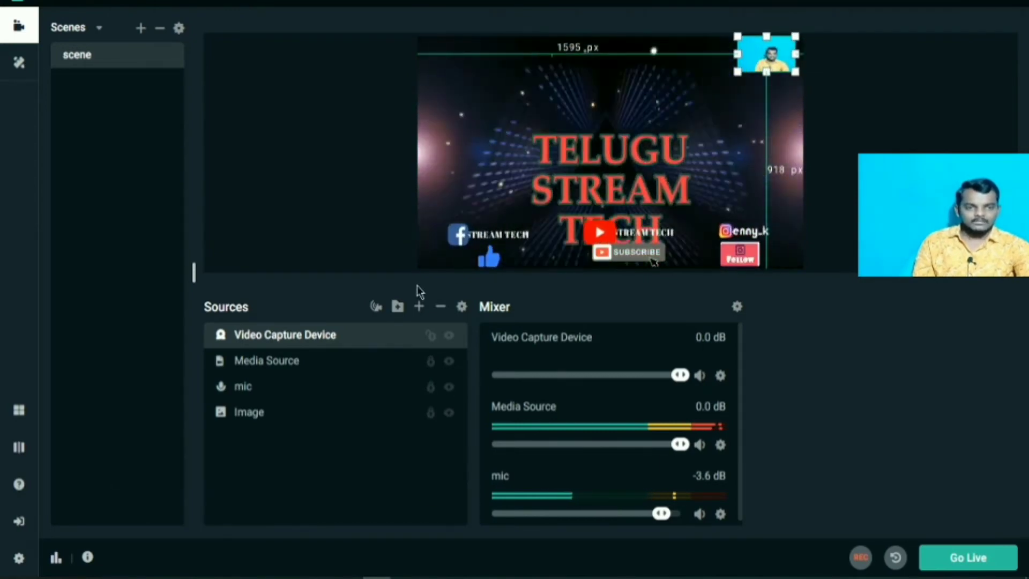
left_click(921, 64)
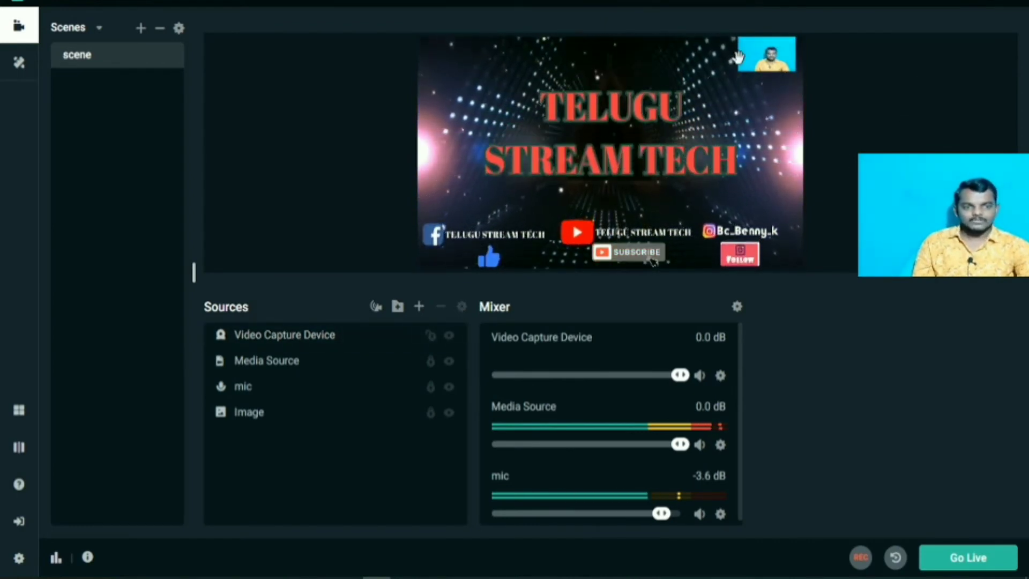
left_click(449, 338)
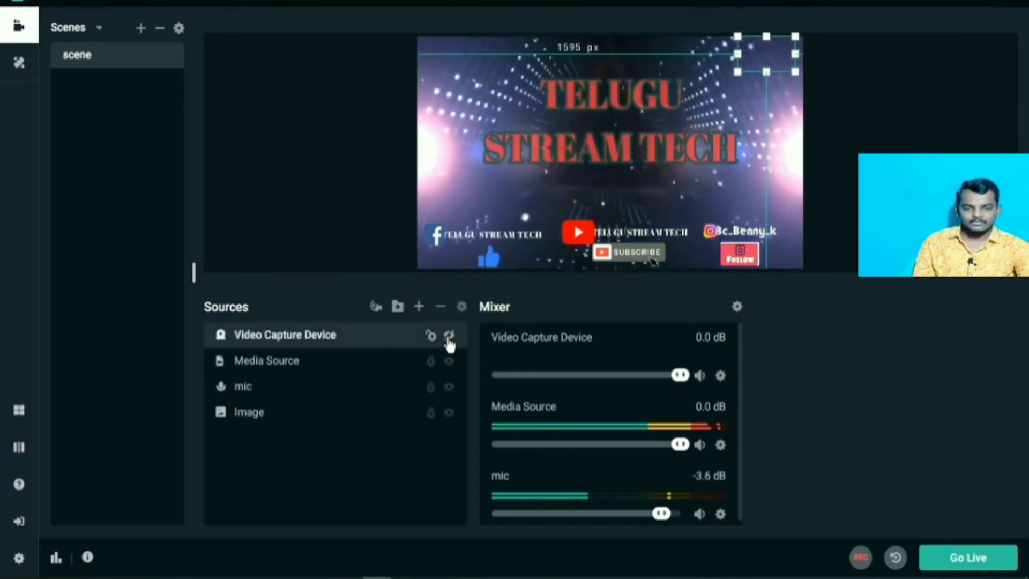
left_click(732, 120)
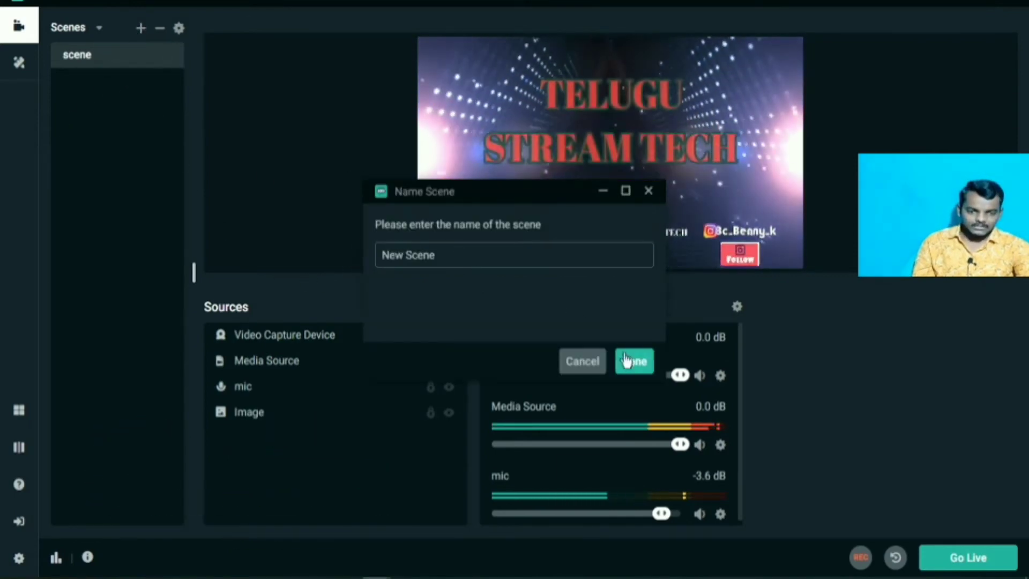
- Create a scene named New Scene and switch between it and the original scene
left_click(632, 363)
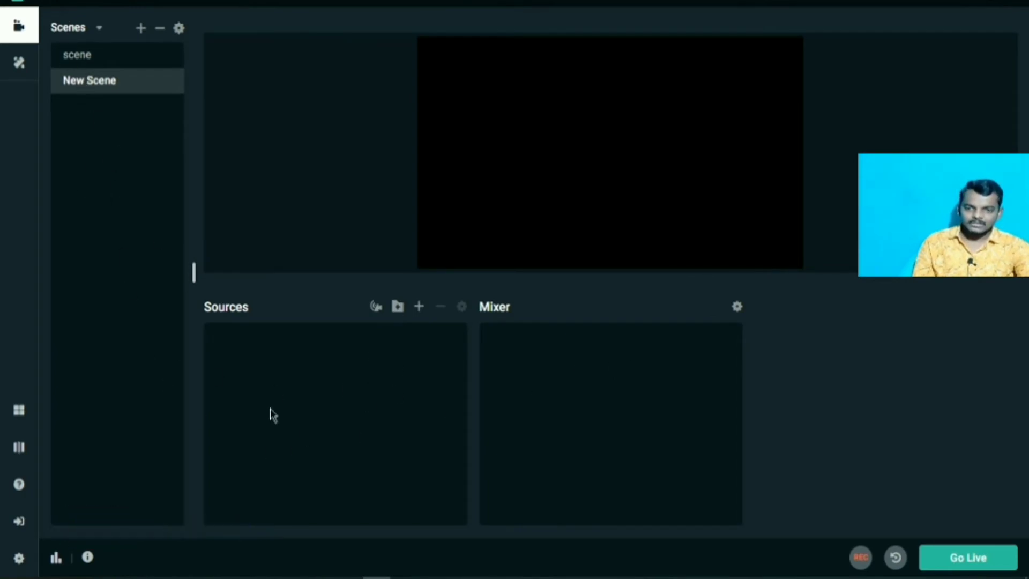
left_click(72, 59)
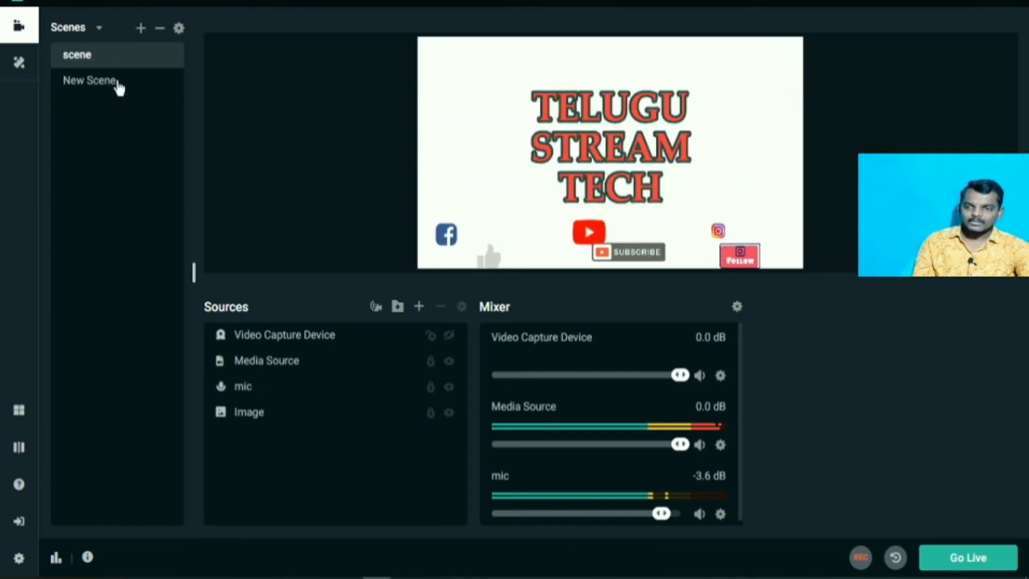
left_click(117, 86)
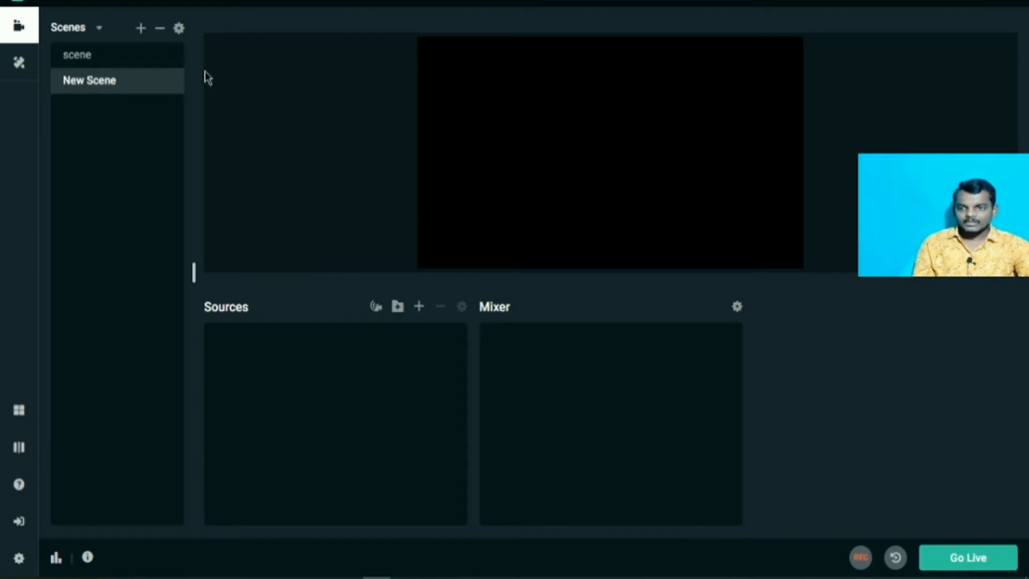
- Return to the original scene and lower the Media Source volume in the mixer
left_click(153, 60)
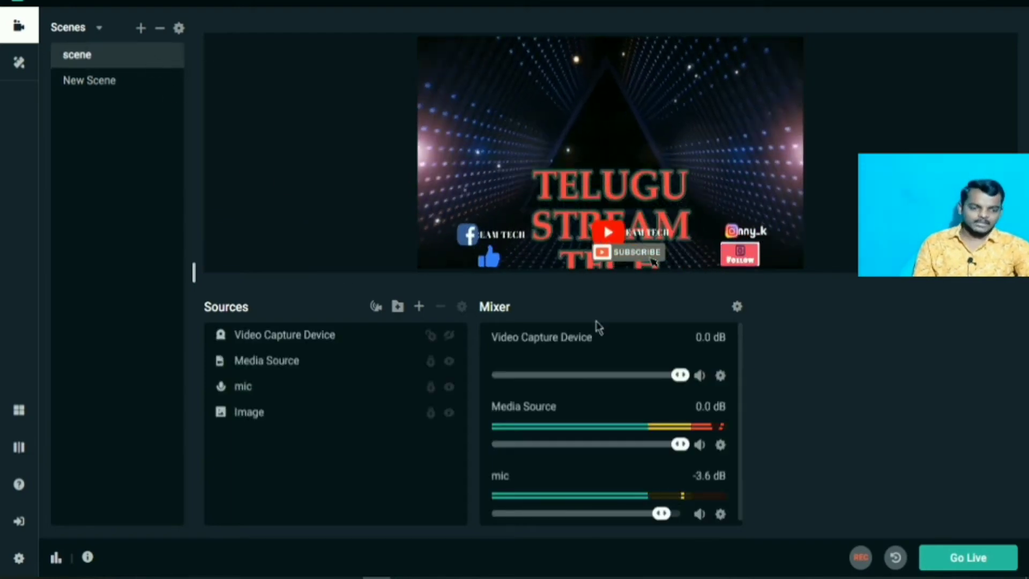
left_click_drag(680, 445, 622, 446)
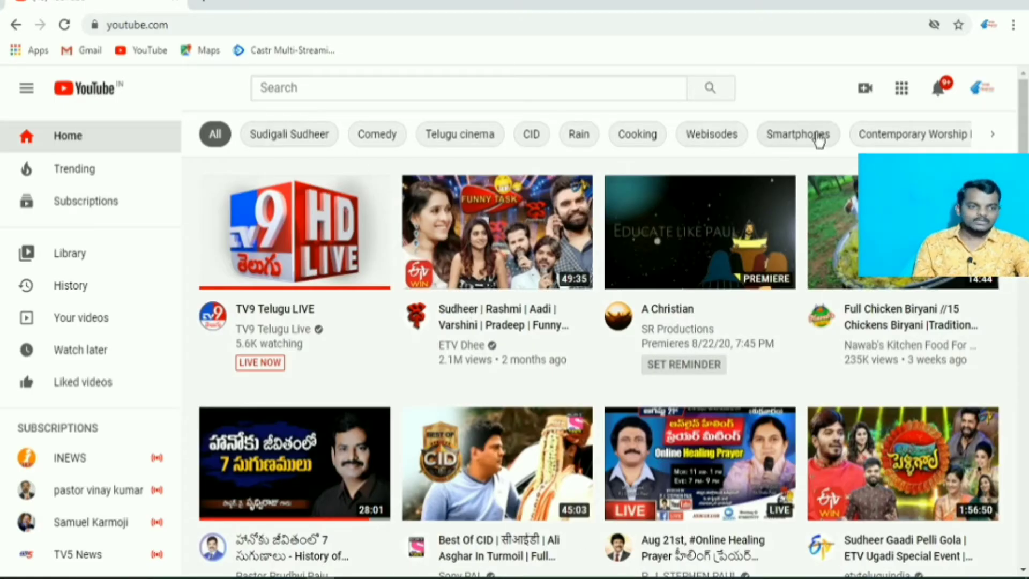
- Switch to YouTube in the browser and start setting up a live stream
left_click(863, 90)
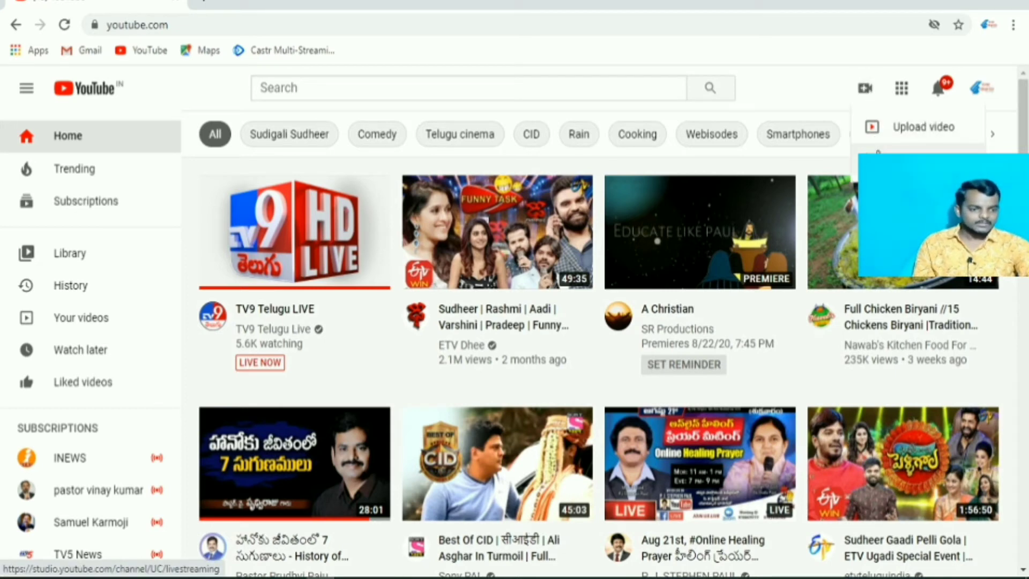
left_click(922, 160)
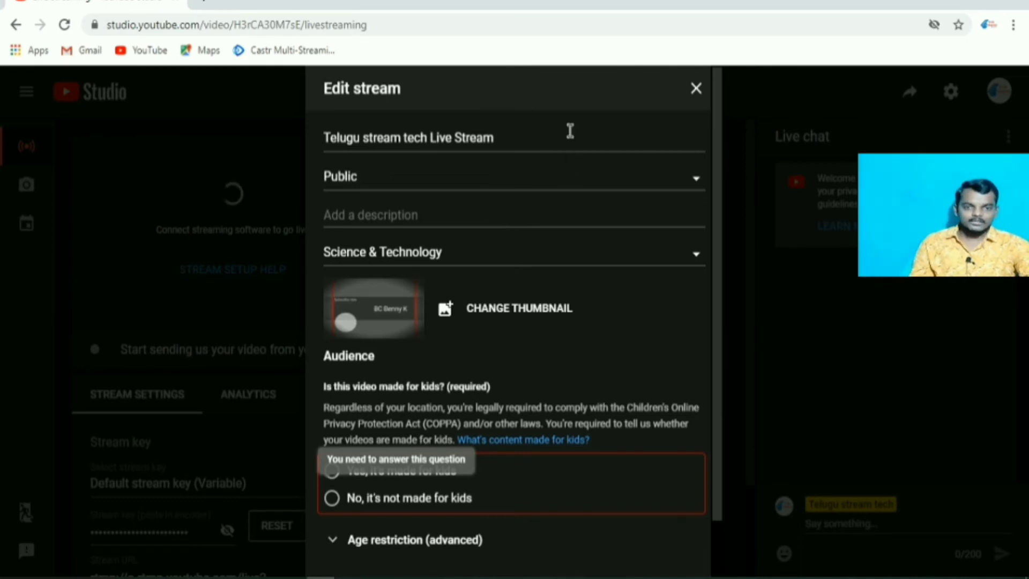
- Replace the stream title with testing and set the stream's visibility to Unlisted
left_click(558, 135)
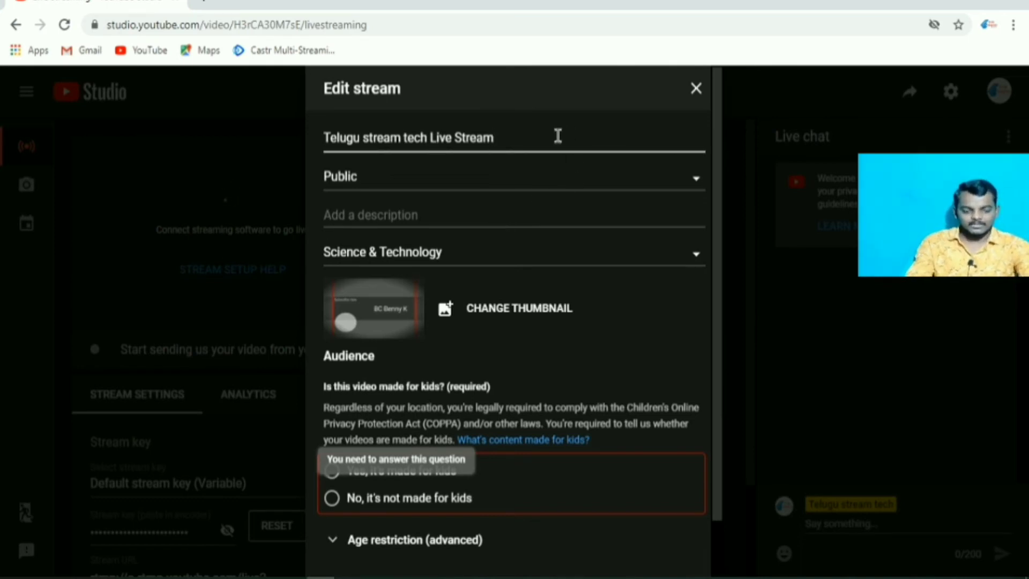
key("BackSpace")
key("BackSpace")
key("BackSpace")
key("BackSpace")
key("BackSpace")
key("BackSpace")
key("BackSpace")
key("BackSpace")
key("BackSpace")
key("BackSpace")
key("BackSpace")
key("BackSpace")
key("BackSpace")
key("BackSpace")
key("BackSpace")
key("BackSpace")
key("BackSpace")
key("BackSpace")
key("BackSpace")
key("BackSpace")
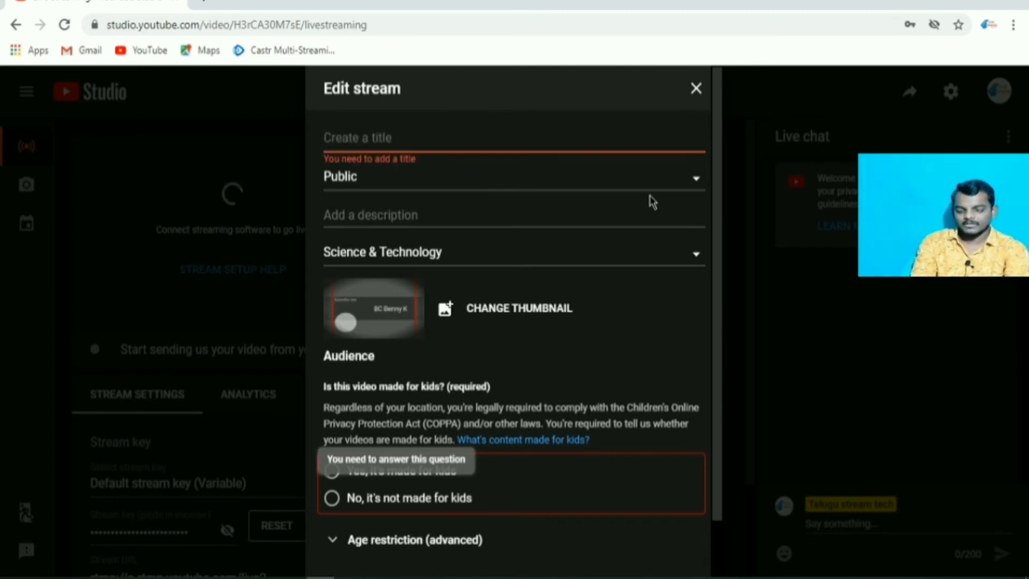
type("testing")
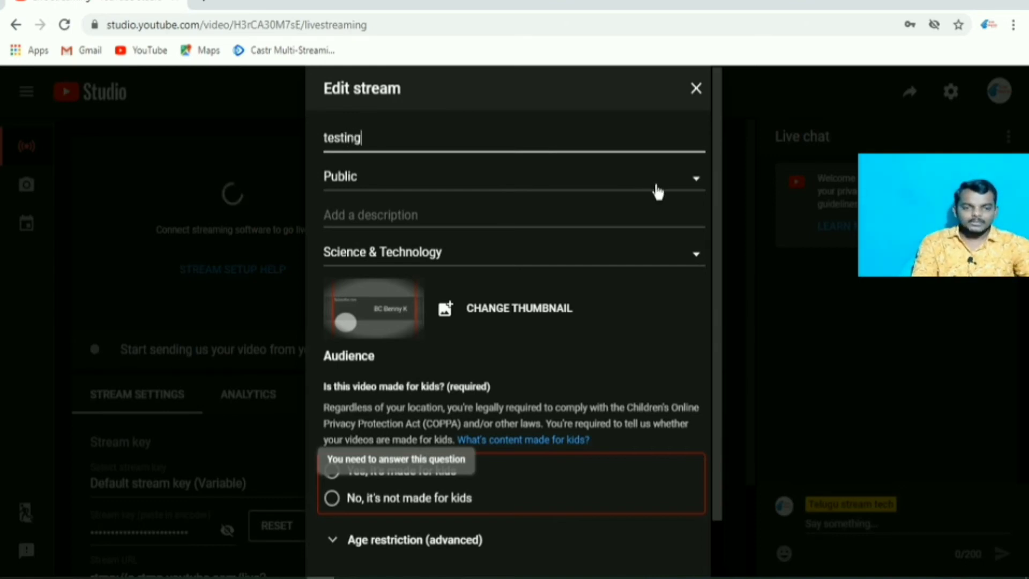
left_click(658, 192)
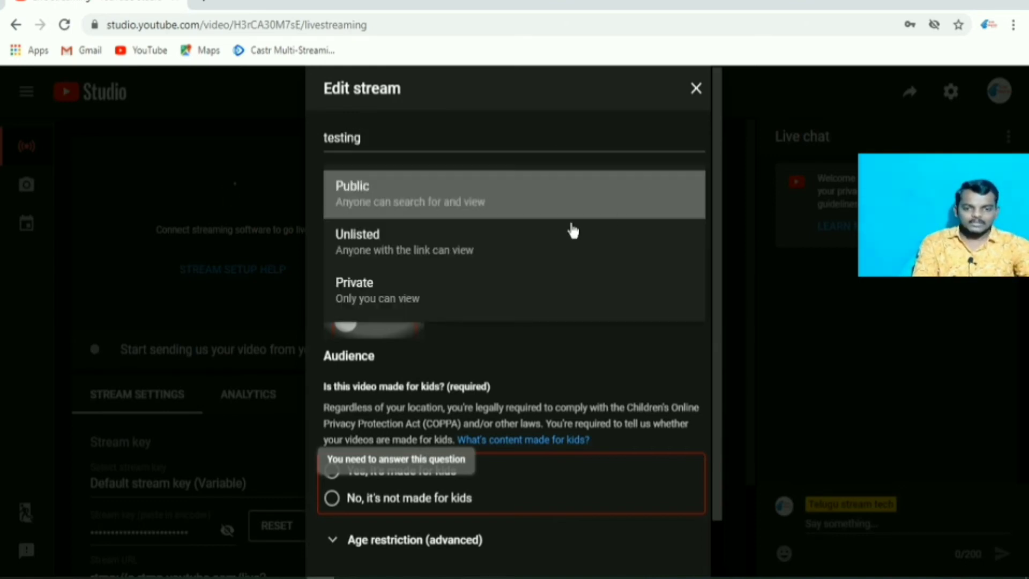
left_click(541, 242)
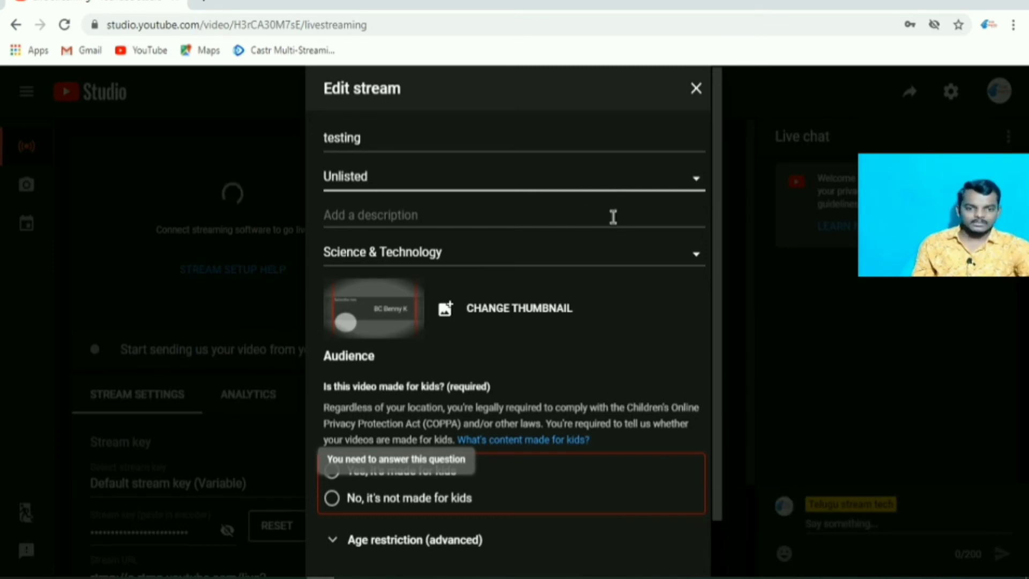
- Enter "tersting live stream" as the stream's description
left_click(611, 219)
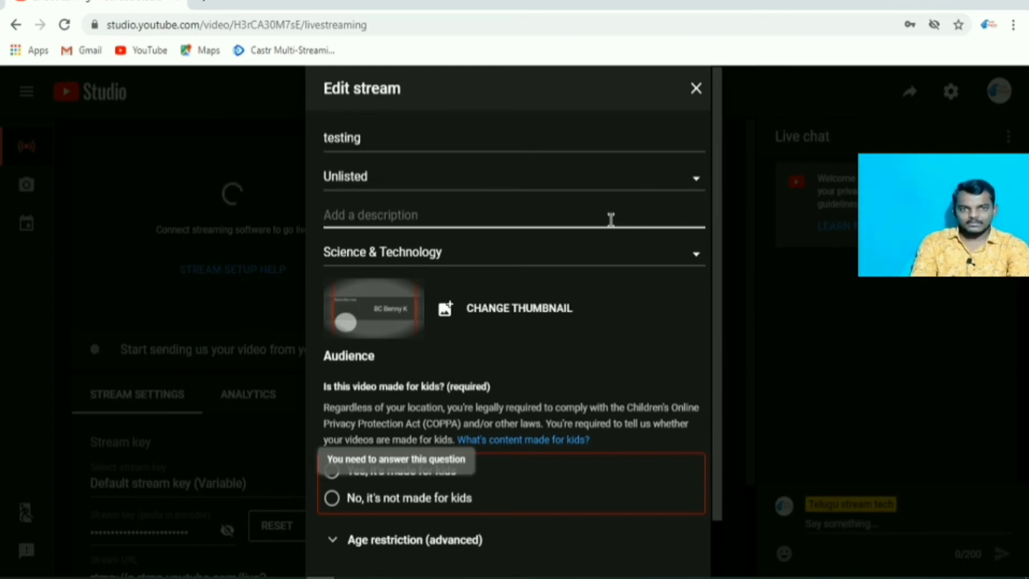
type("t")
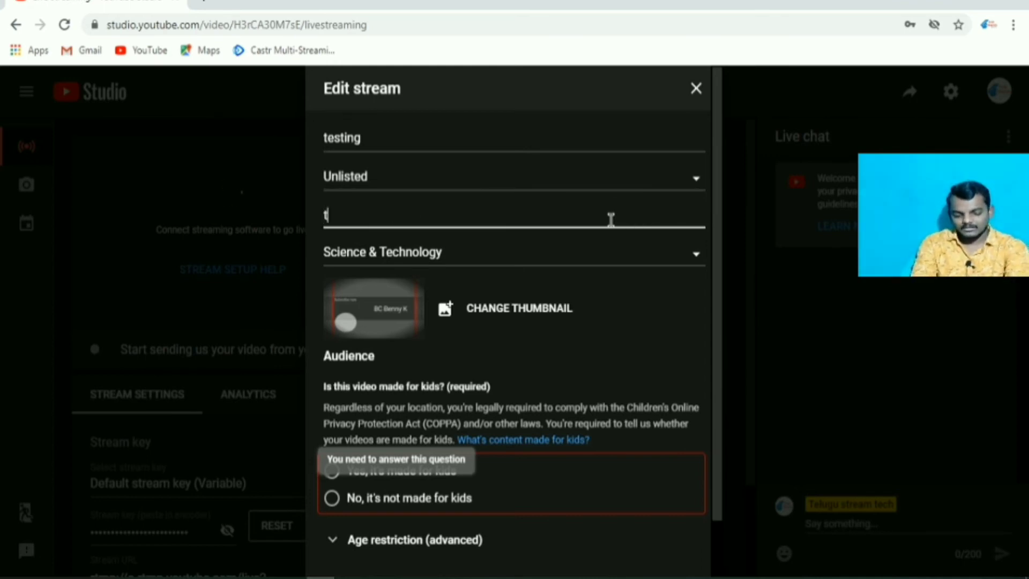
type("ersy")
key("BackSpace")
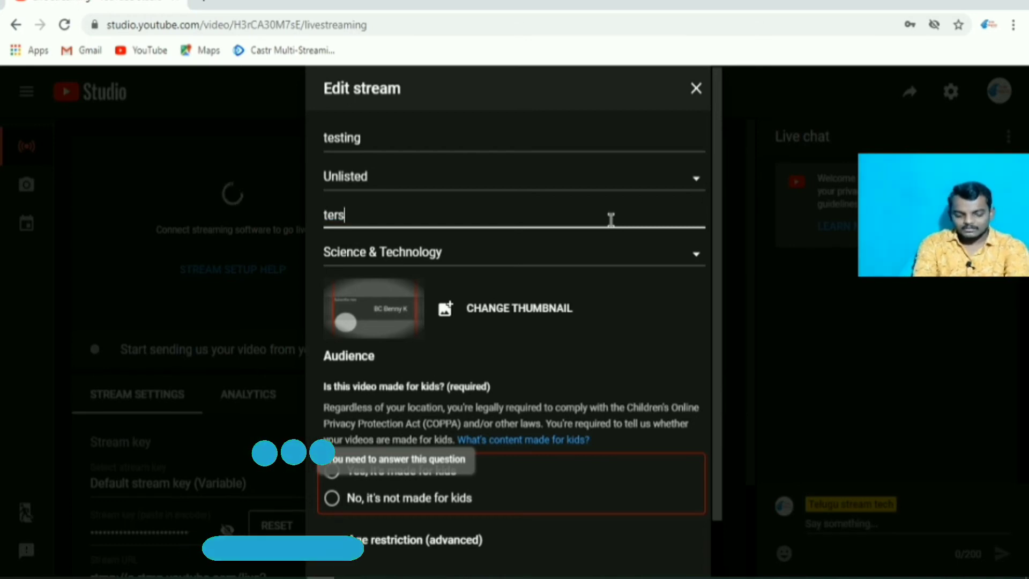
type("ting li")
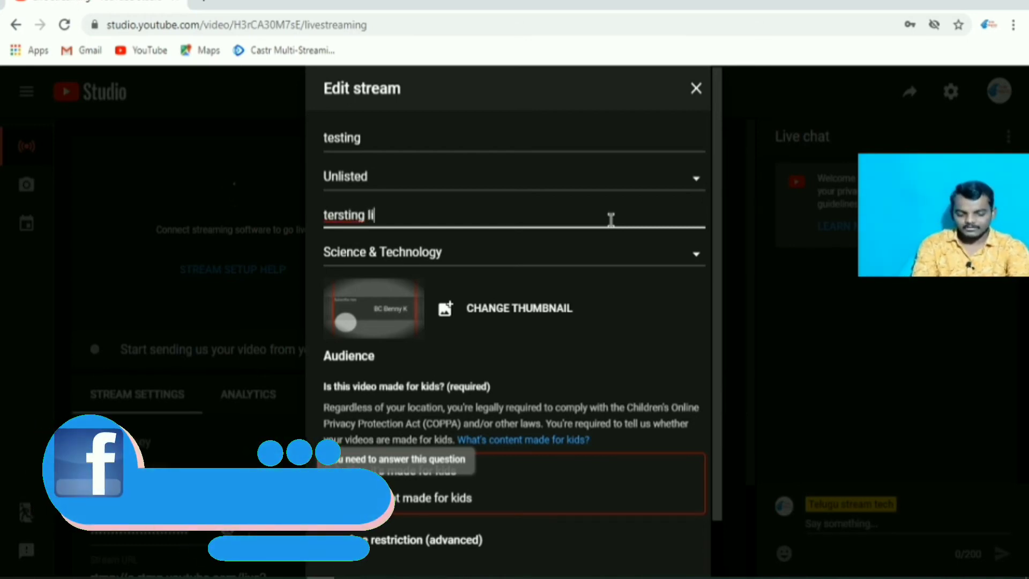
type("ve stream")
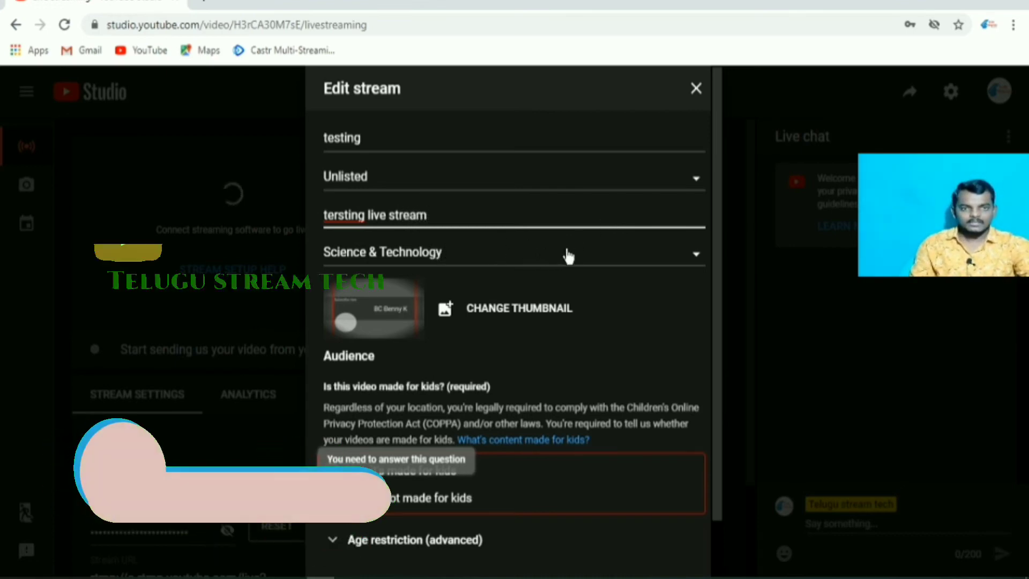
- Keep the stream category as Science & Technology, declare the video not made for kids, and save the stream details
left_click(591, 260)
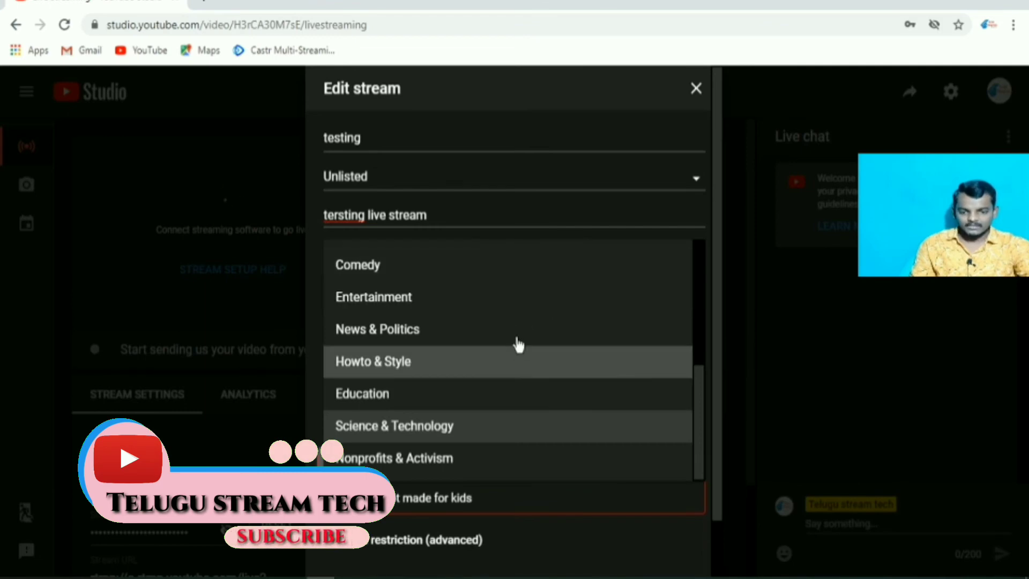
scroll(519, 345, "up", 5)
scroll(481, 360, "down", 5)
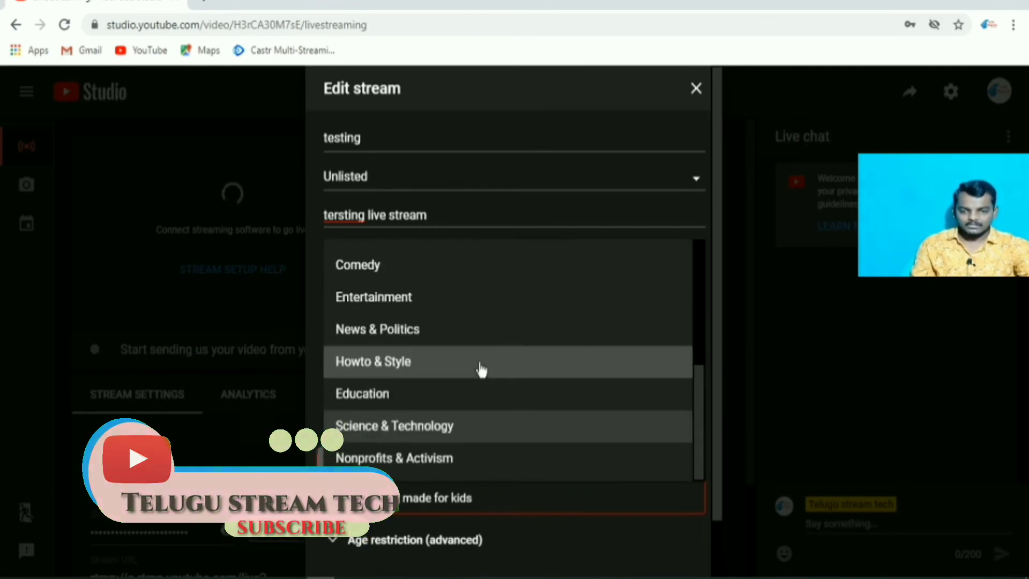
left_click(480, 428)
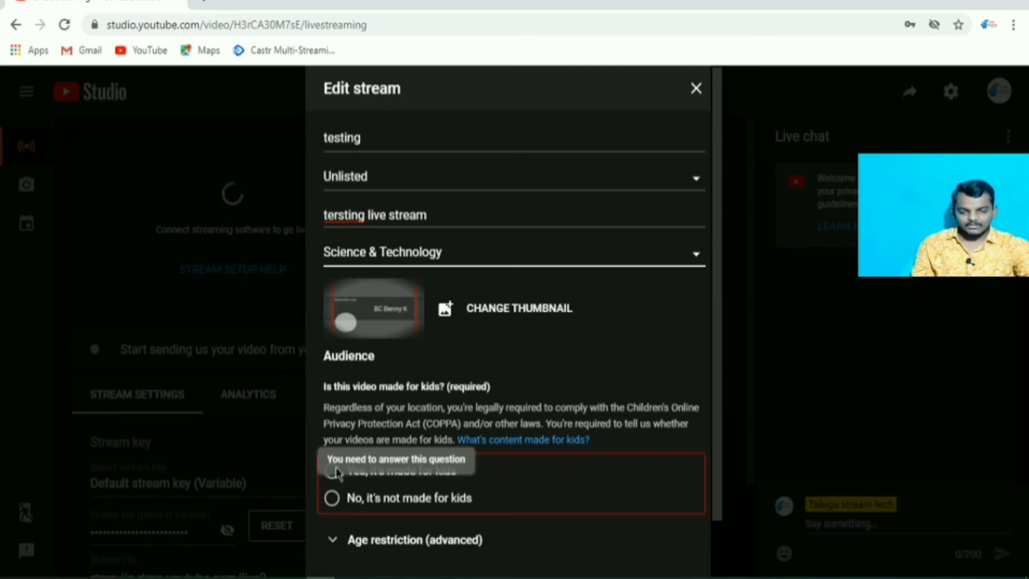
left_click(335, 500)
scroll(427, 477, "down", 1)
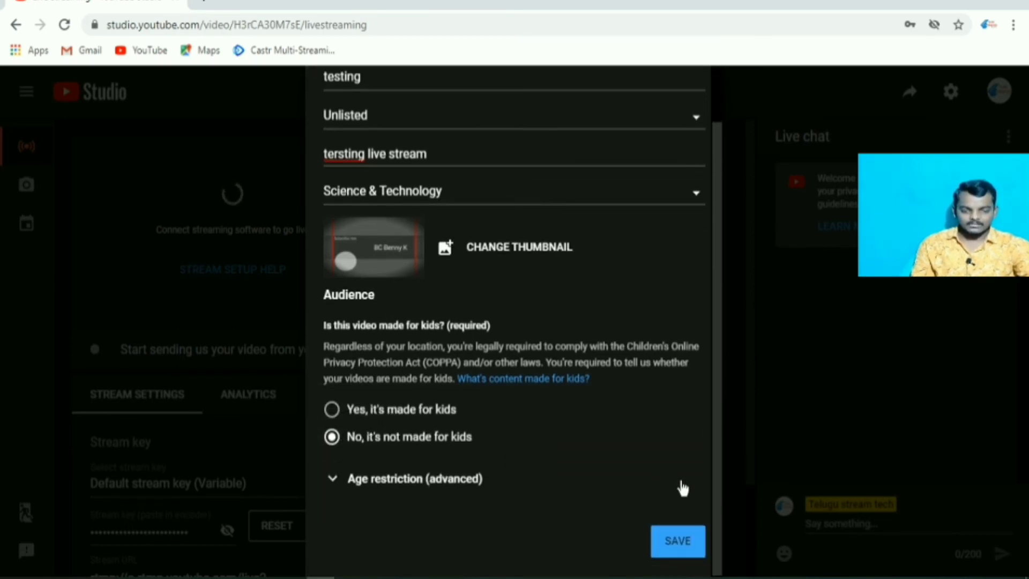
left_click(685, 542)
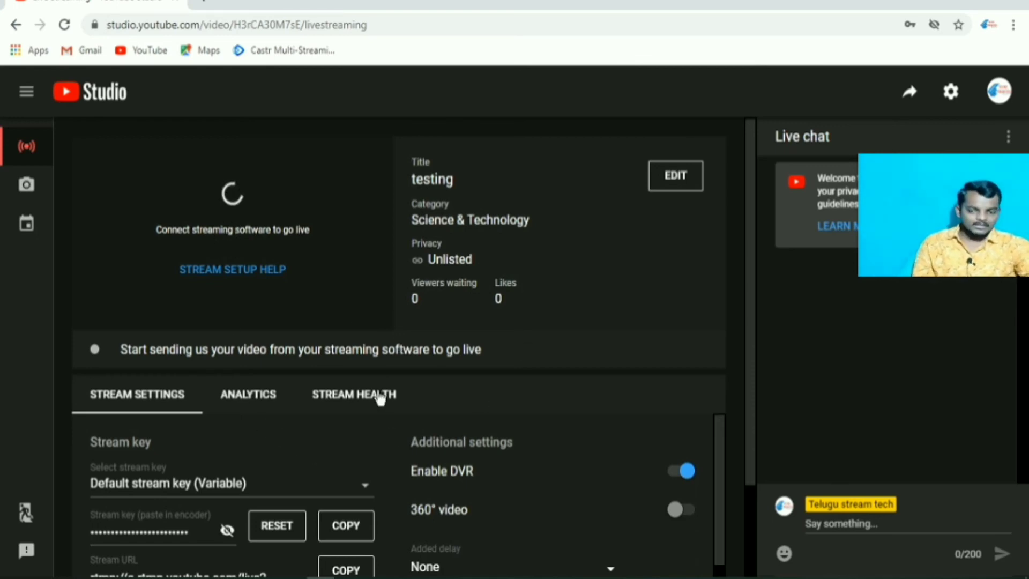
- Copy the stream URL rtmp://a.rtmp.youtube.com/live2 from YouTube Studio and paste it as the custom server URL in Streamlabs OBS stream settings
scroll(379, 399, "down", 2)
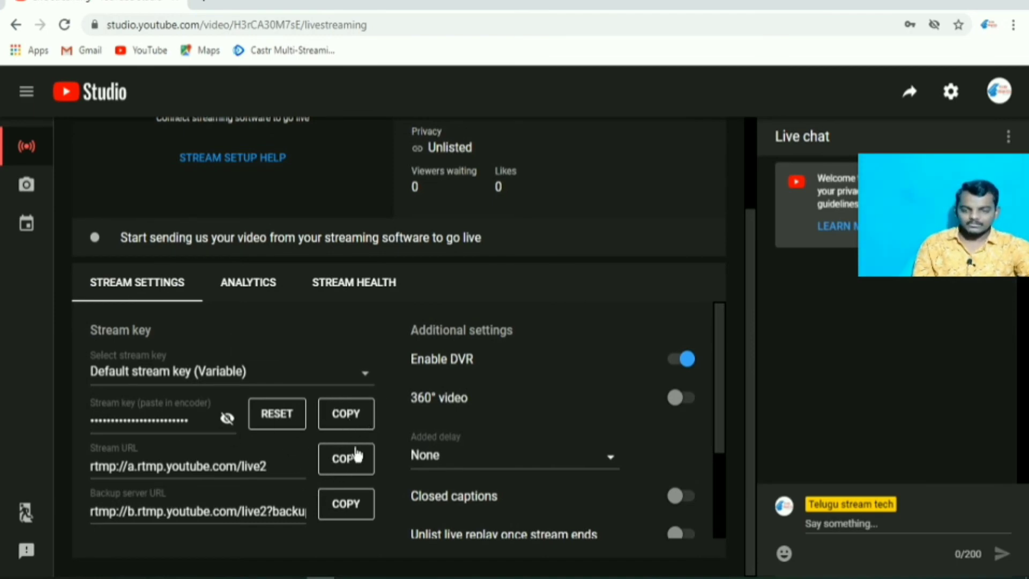
left_click(350, 467)
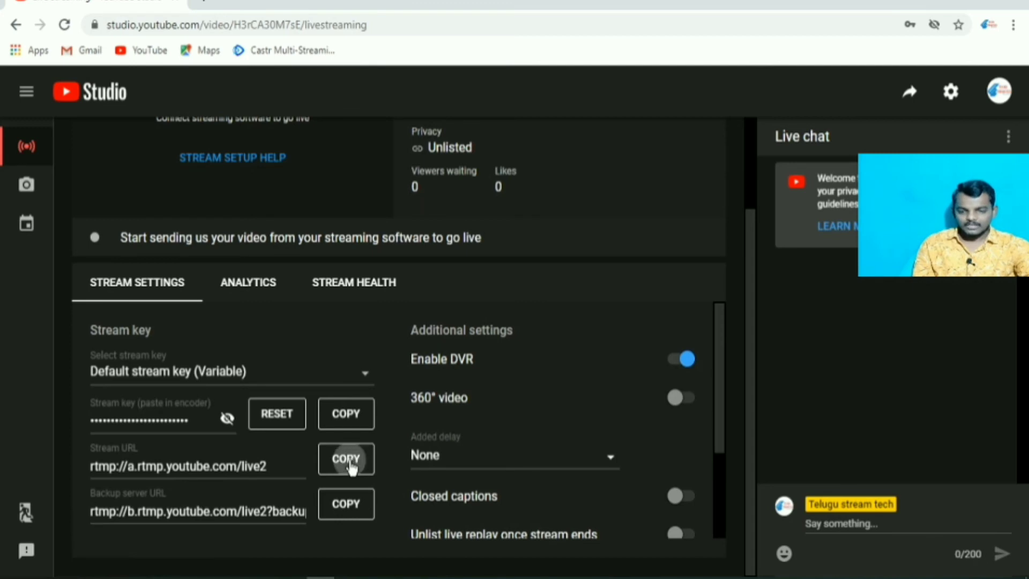
left_click(380, 577)
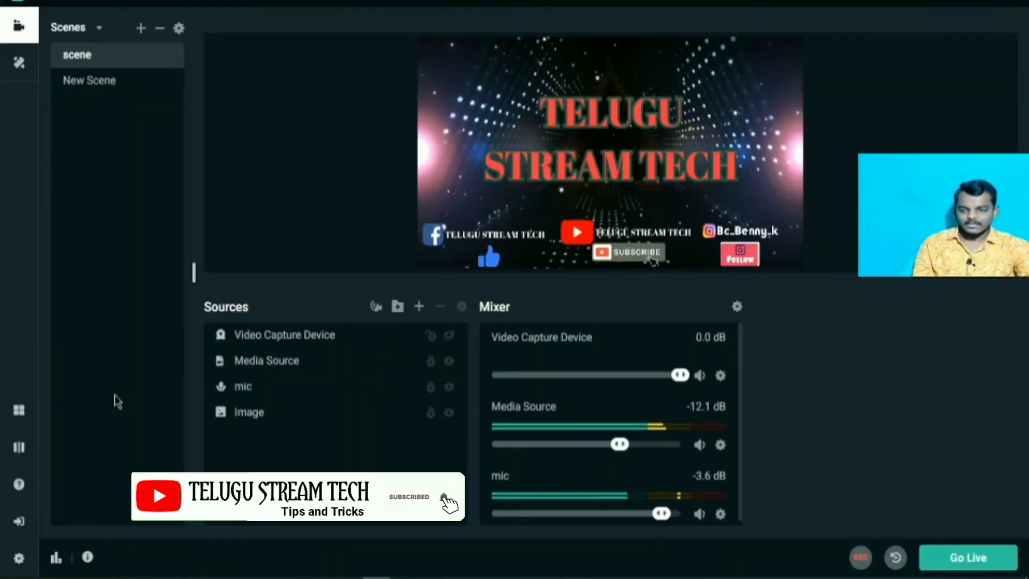
left_click(19, 559)
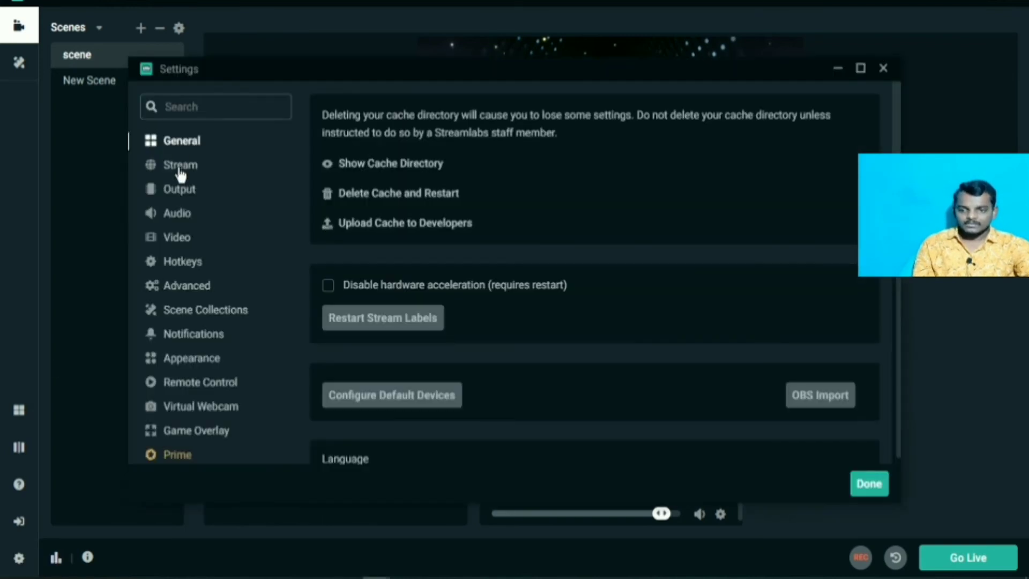
left_click(181, 166)
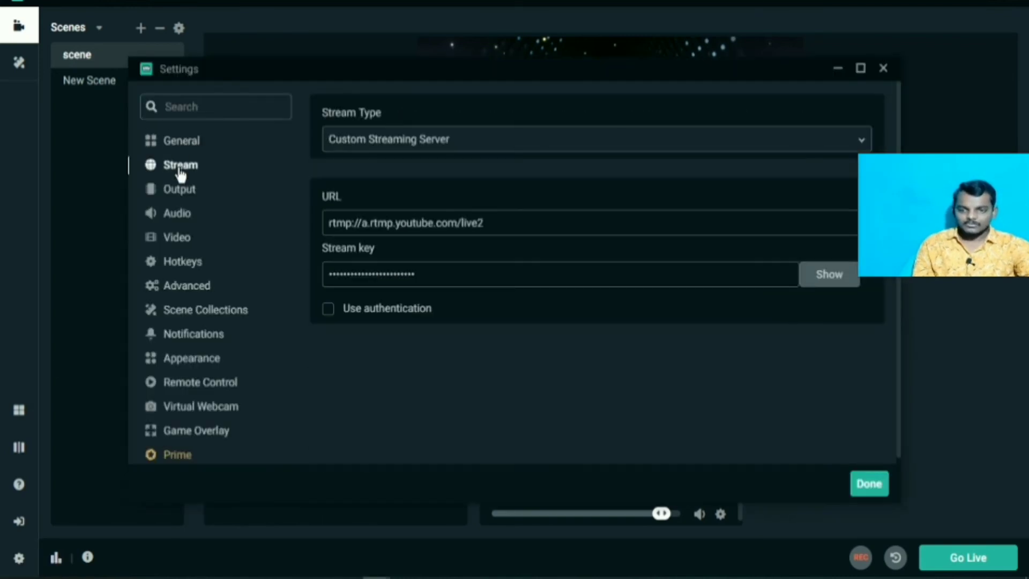
double_click(505, 226)
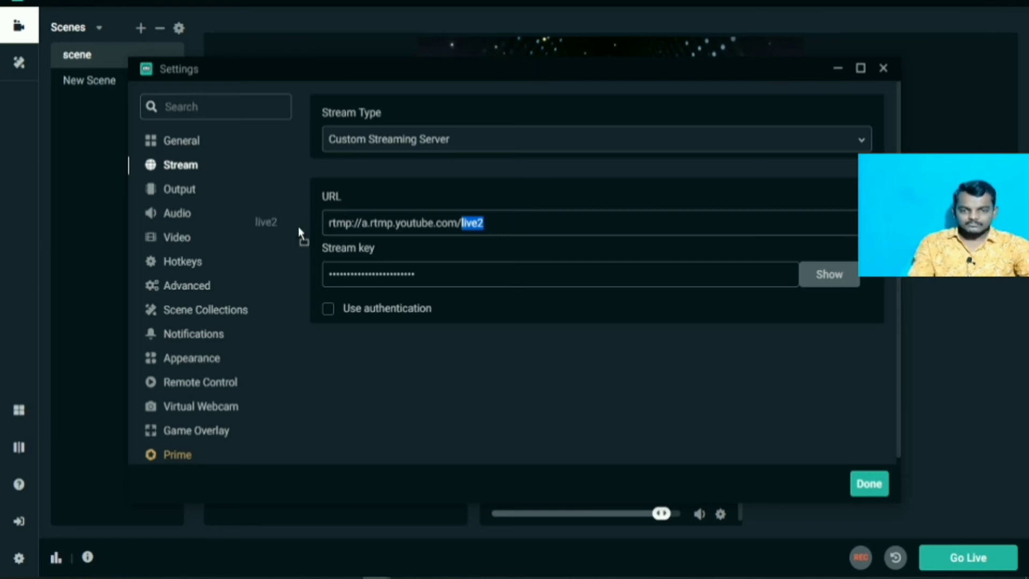
left_click_drag(501, 226, 299, 225)
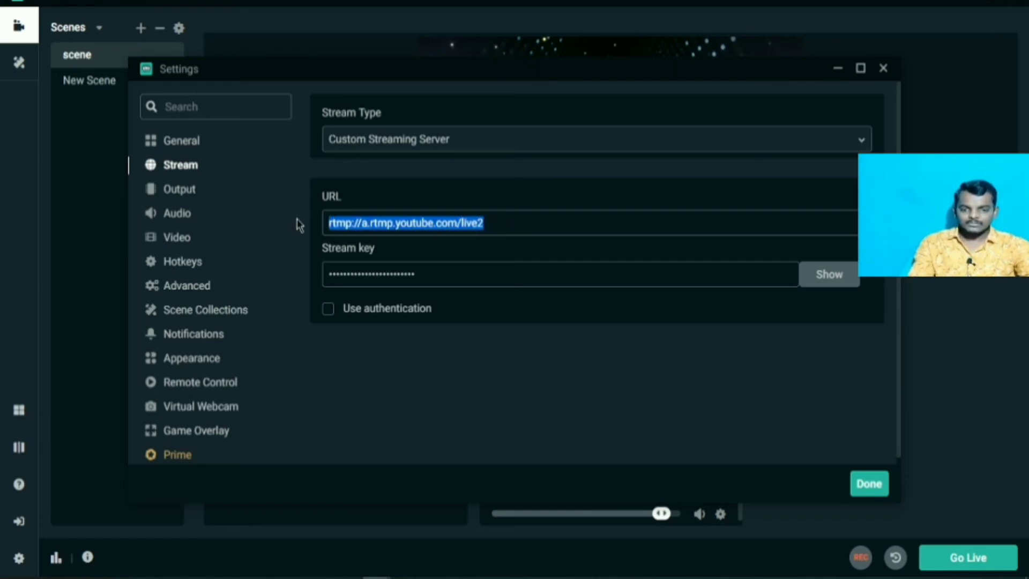
key("ctrl+v")
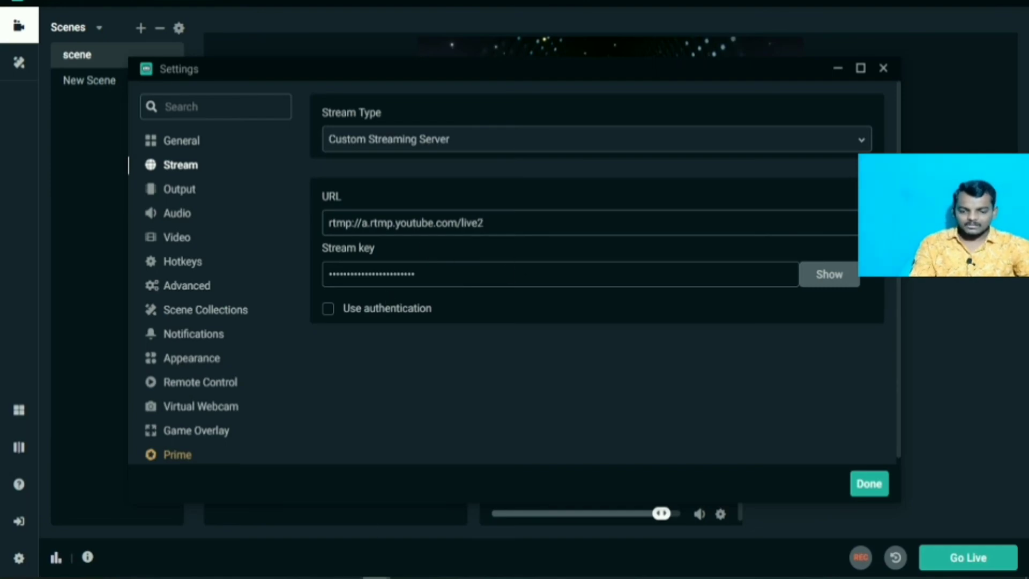
- Copy the stream key from YouTube Studio, paste it over the stream key in Streamlabs OBS, and finish the settings
left_click(324, 578)
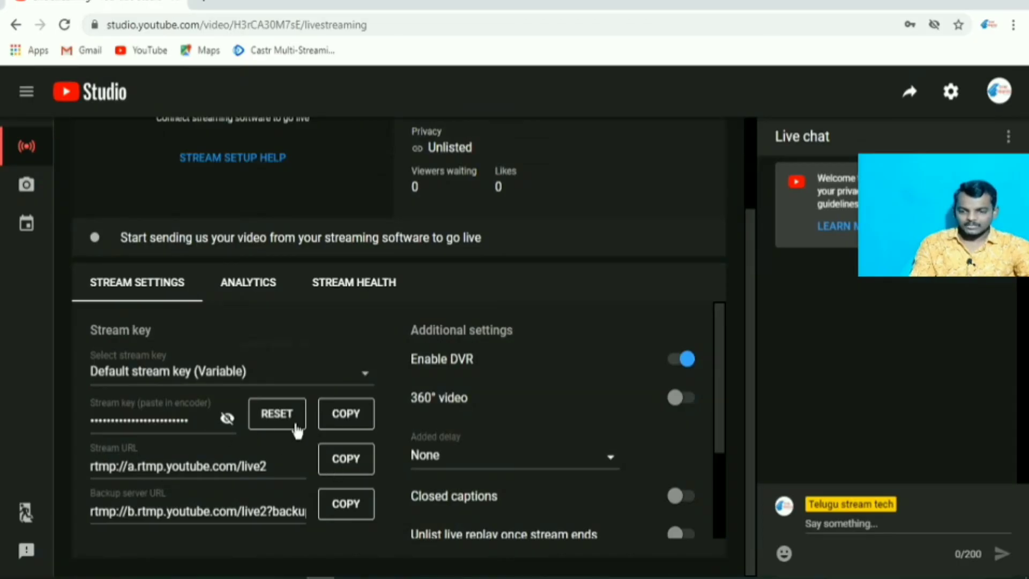
left_click(348, 417)
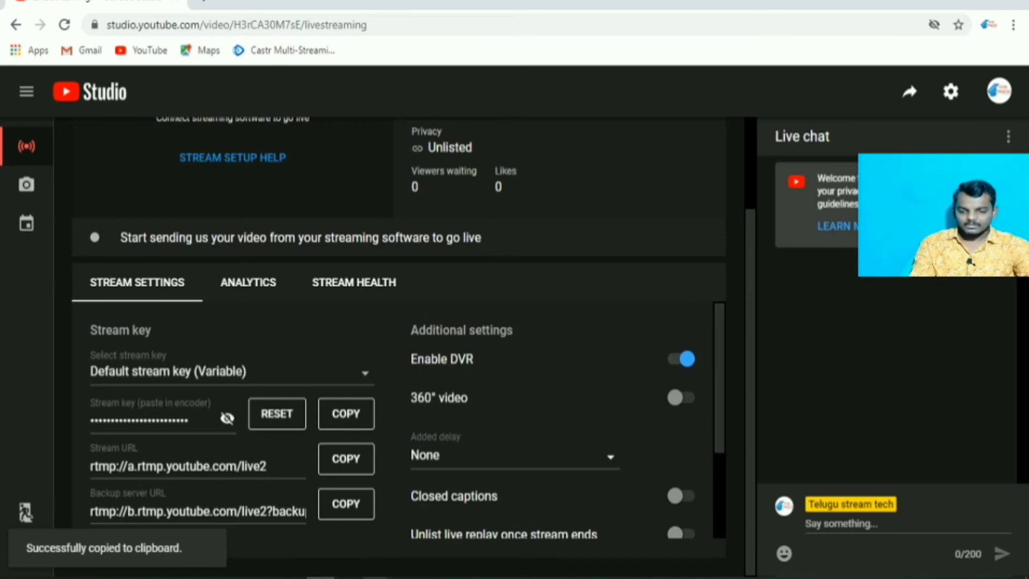
mouse_move(375, 578)
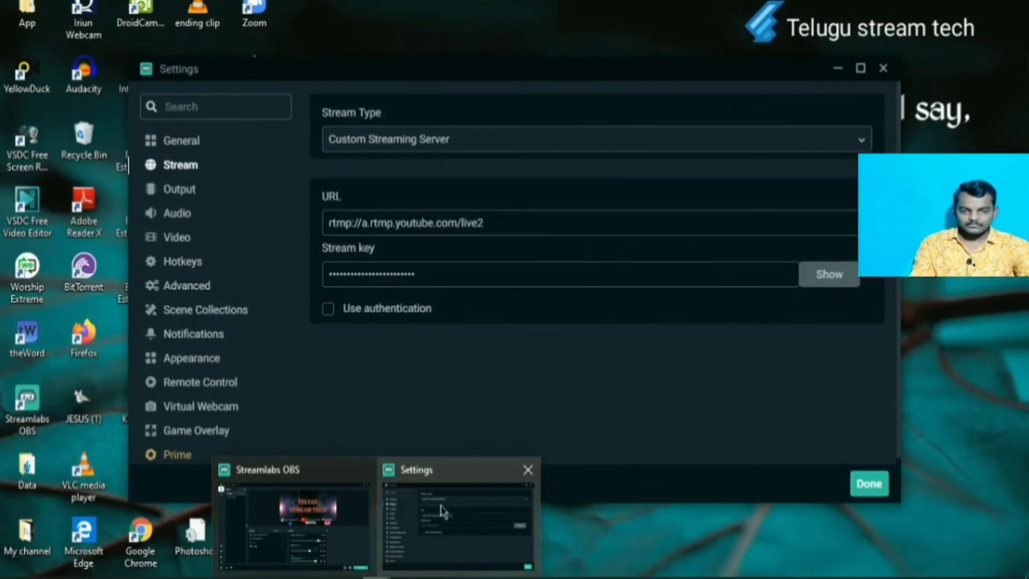
left_click(458, 517)
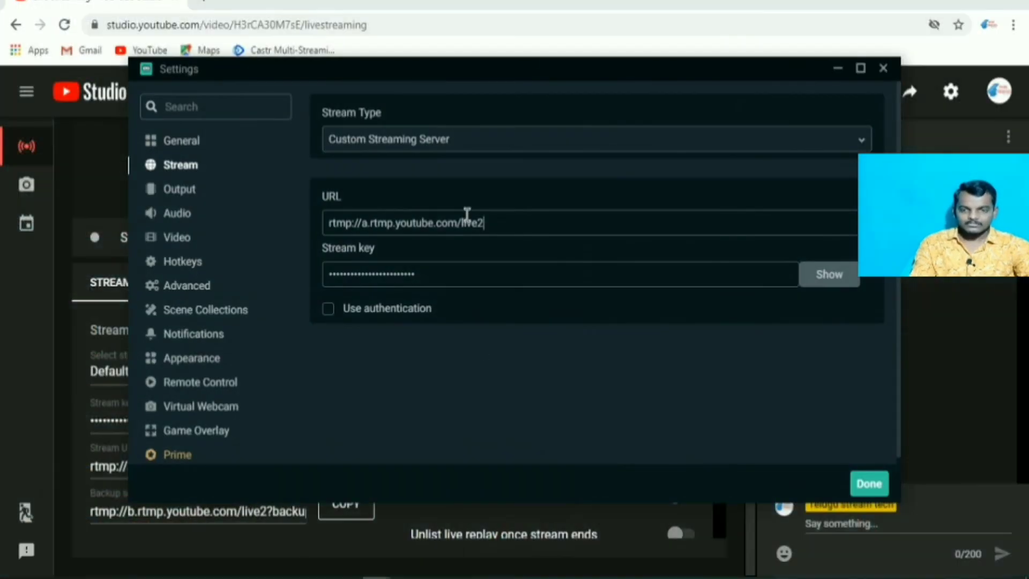
double_click(448, 278)
key("ctrl+v")
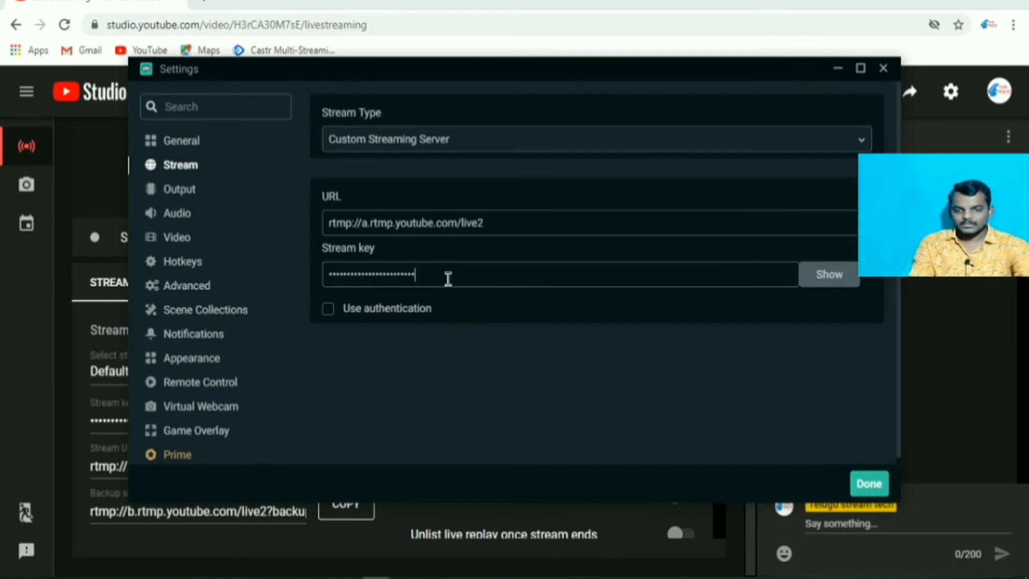
left_click(868, 482)
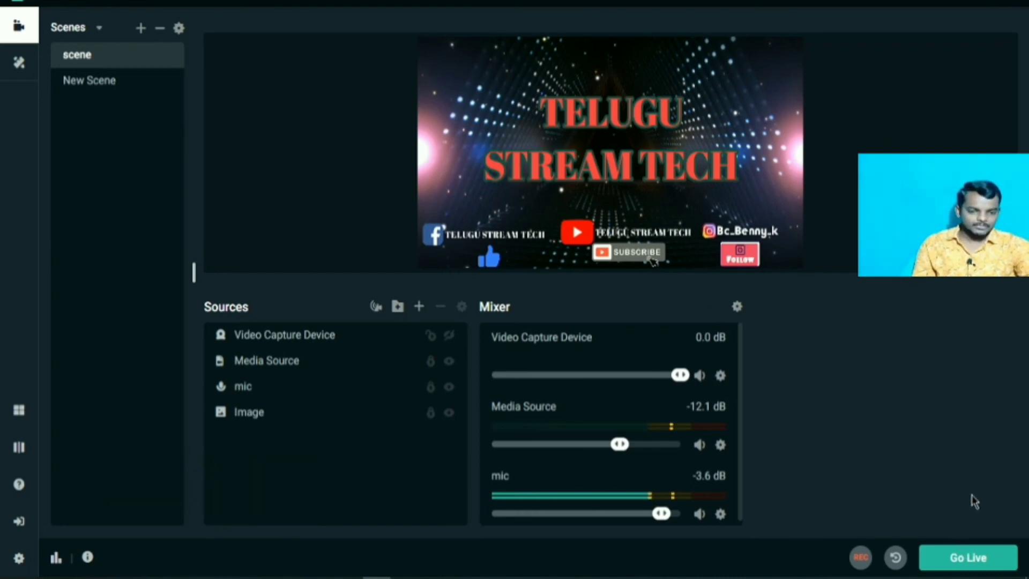
- Start the live broadcast from Streamlabs OBS, then switch to YouTube Studio to check the live preview and connection
left_click(957, 556)
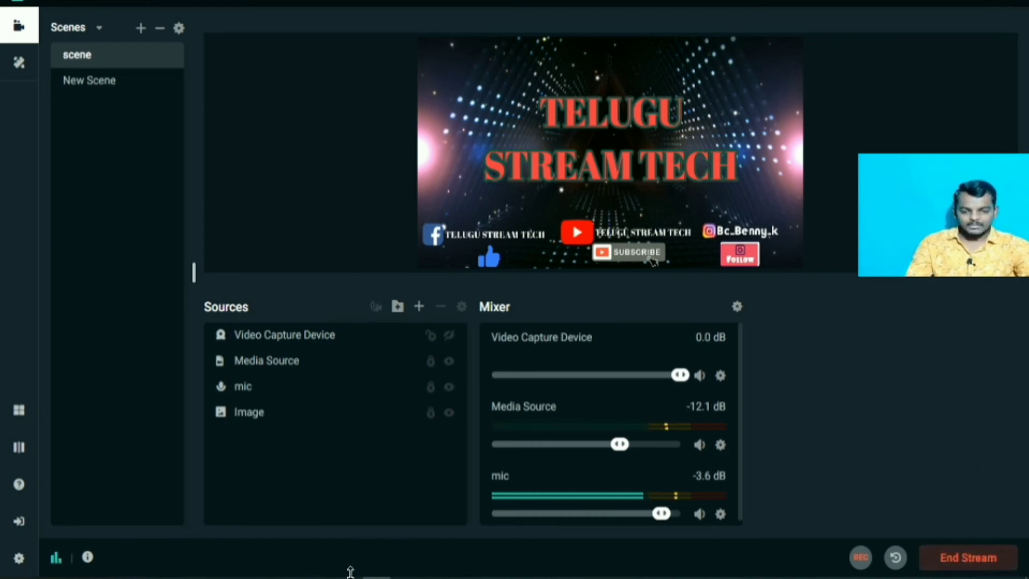
left_click(379, 569)
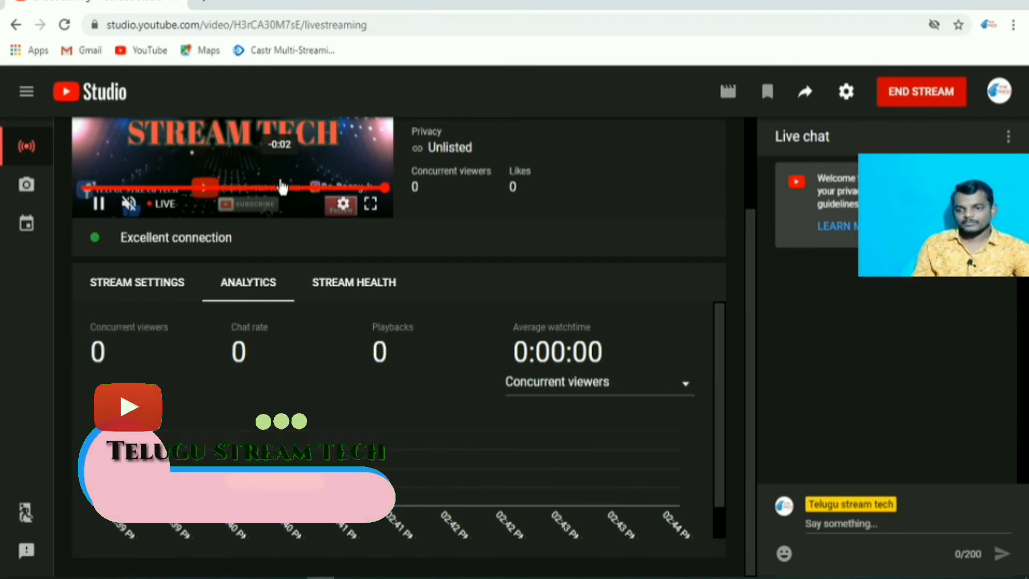
scroll(303, 375, "up", 2)
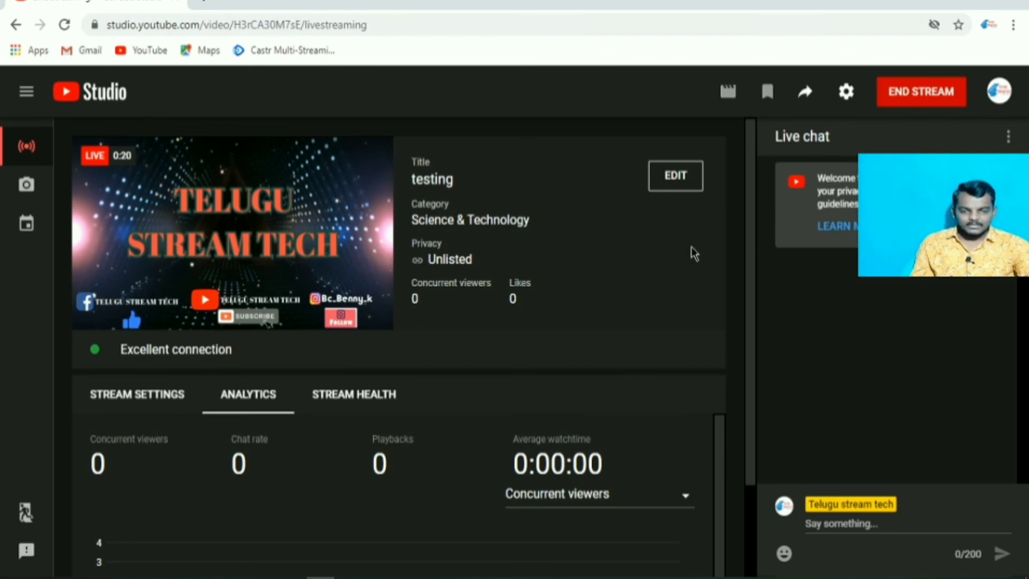
scroll(659, 304, "down", 2)
scroll(664, 305, "up", 2)
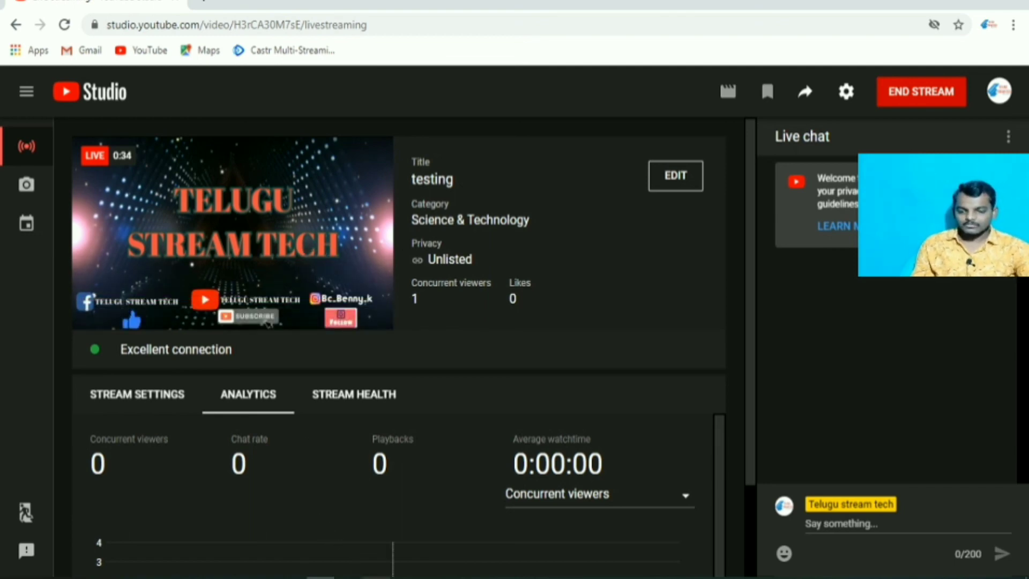
- Switch back to Streamlabs OBS and look through the scene's sources one by one
left_click(376, 577)
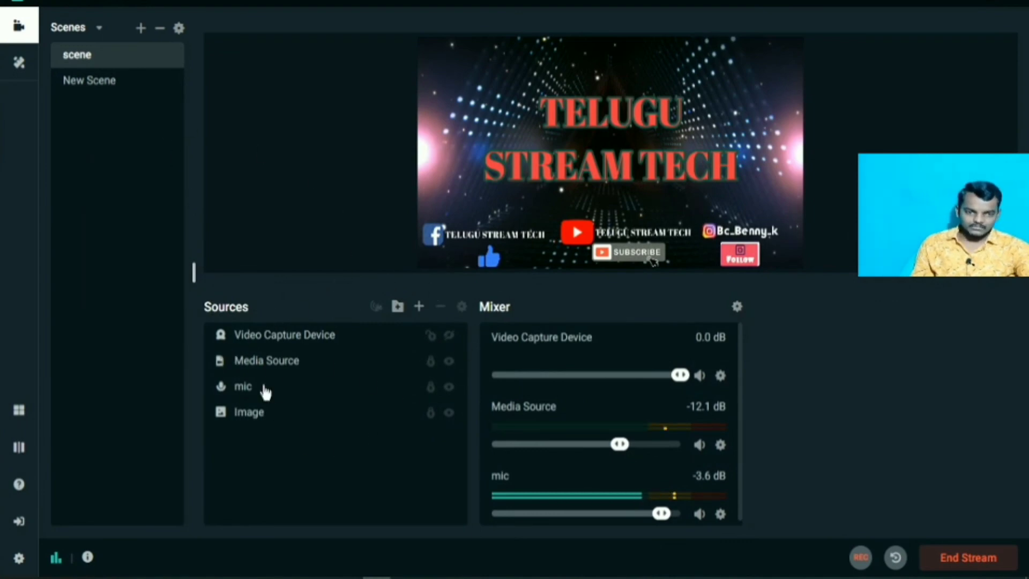
left_click(281, 366)
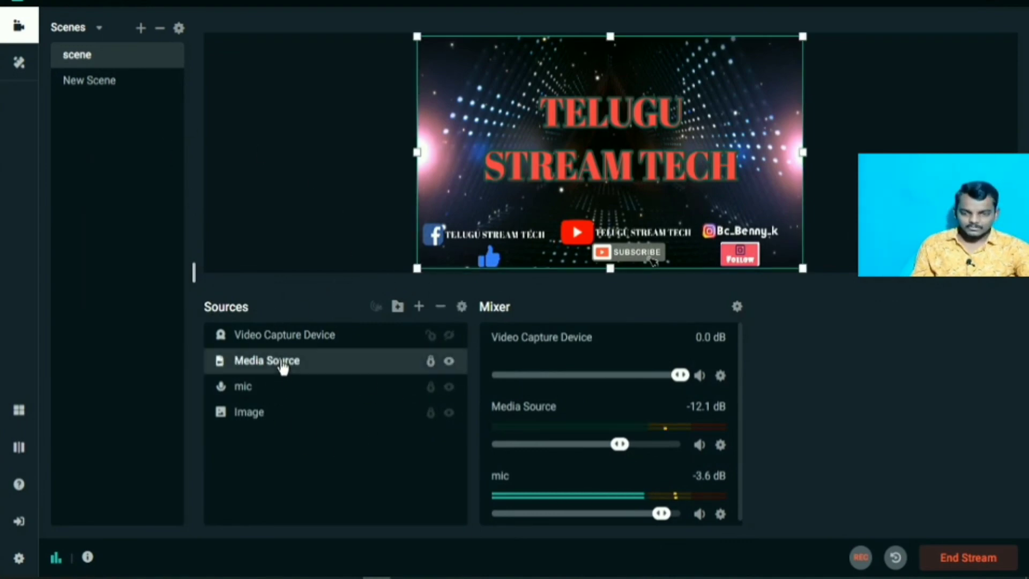
left_click(294, 329)
left_click(244, 389)
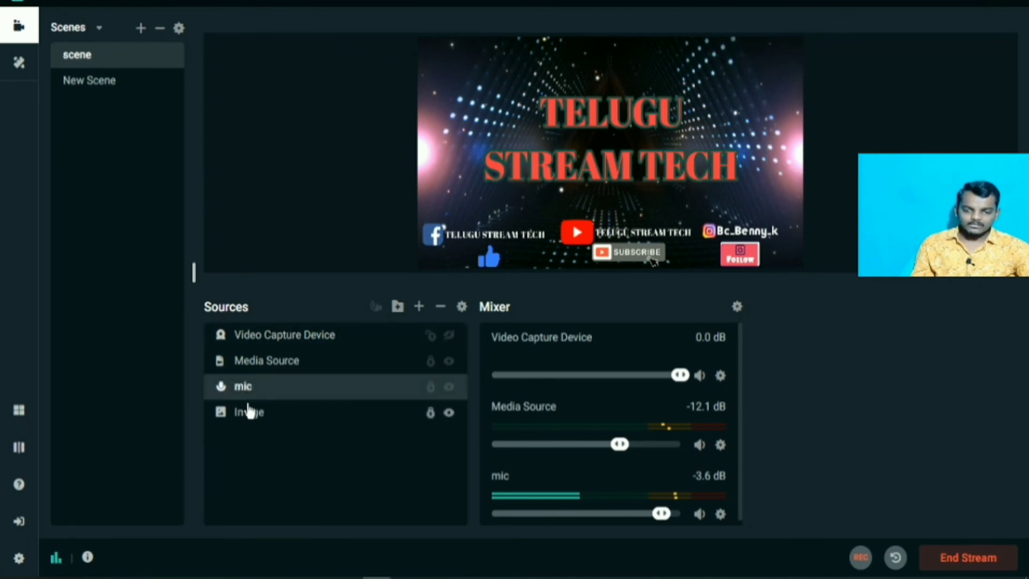
left_click(246, 409)
left_click(292, 394)
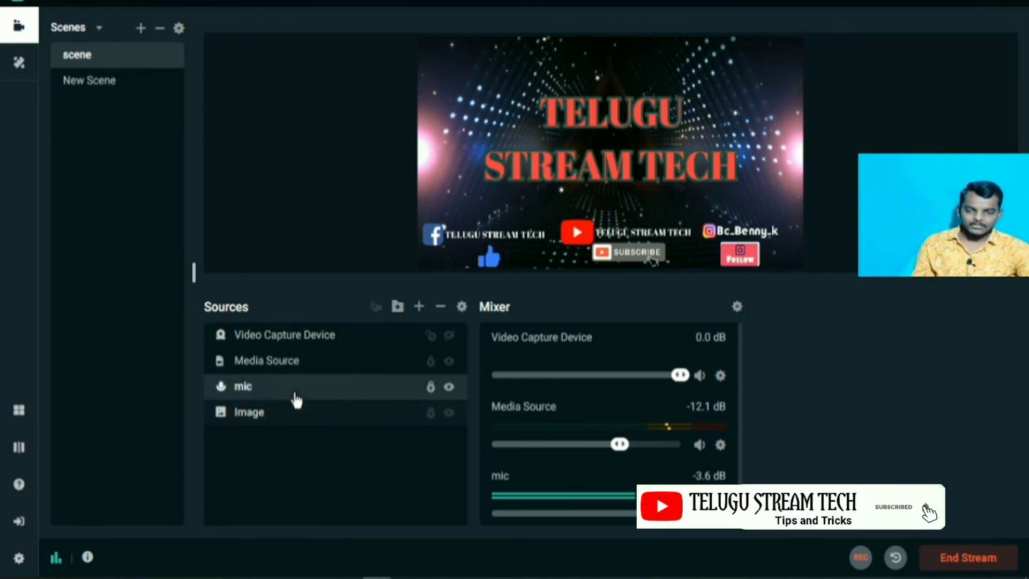
left_click(295, 414)
- Make the Video Capture Device source visible in the live scene and lower the mic volume to about -6.1 dB
left_click(295, 338)
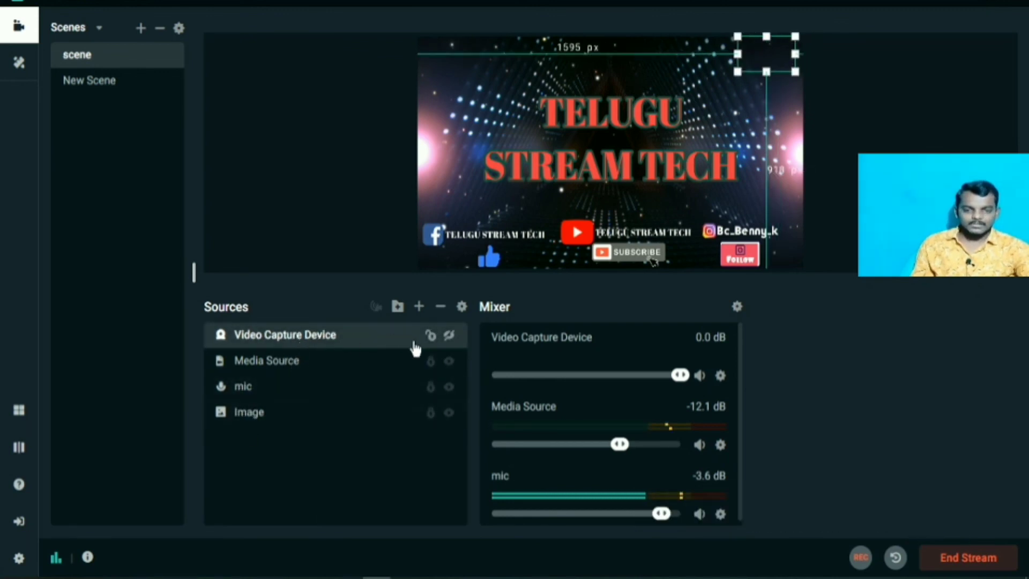
left_click(448, 337)
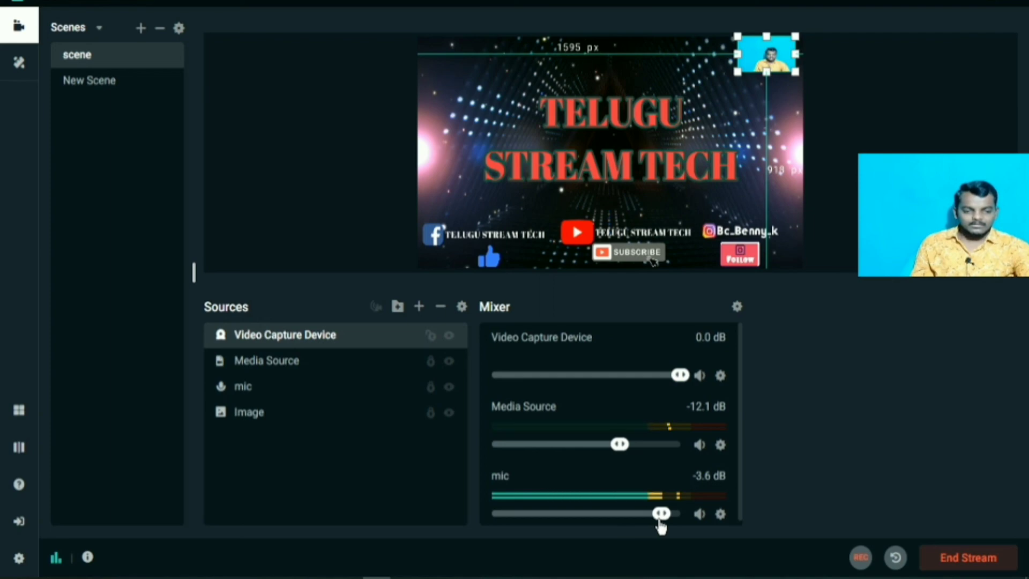
left_click_drag(662, 516, 646, 515)
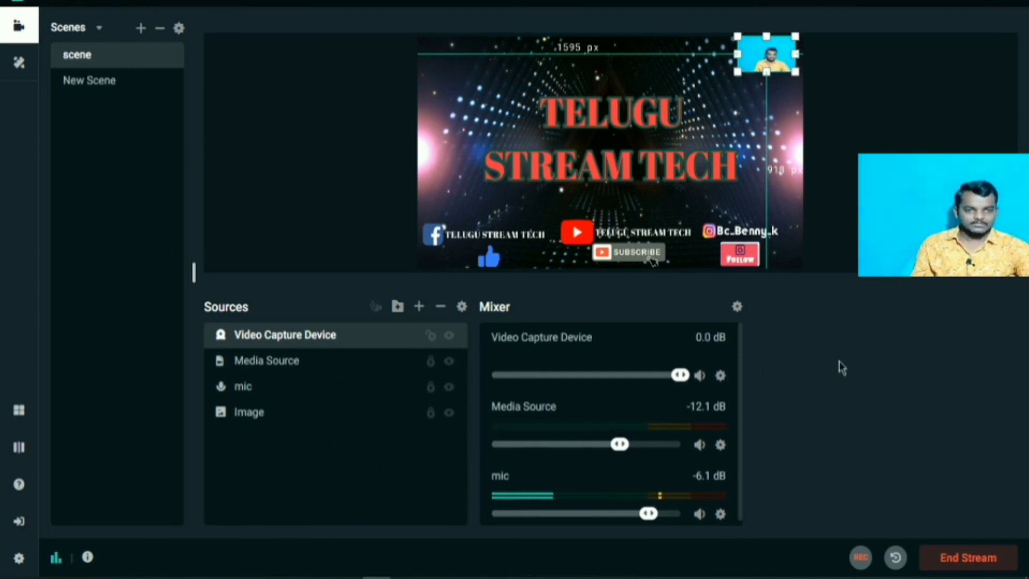
left_click(850, 166)
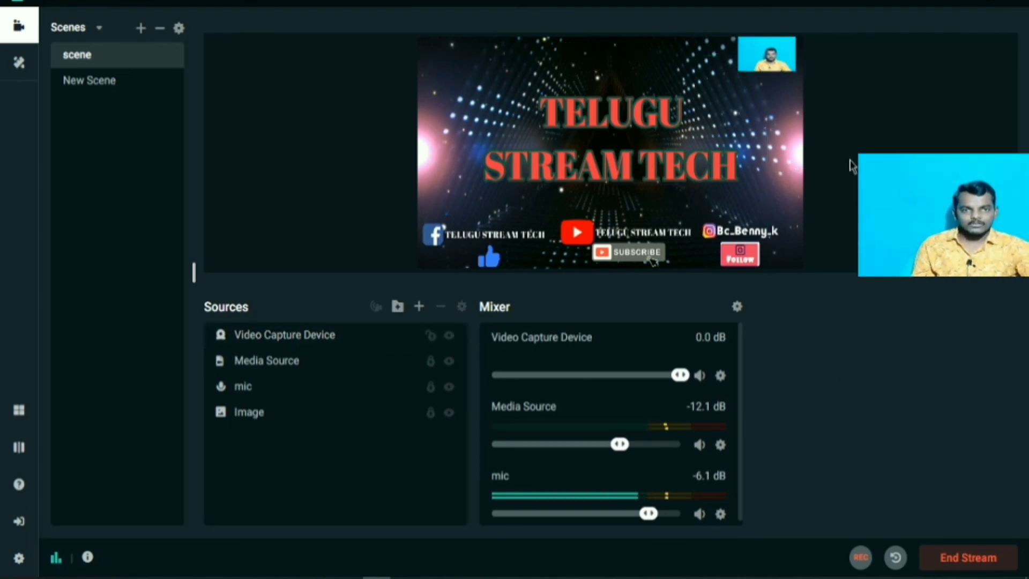